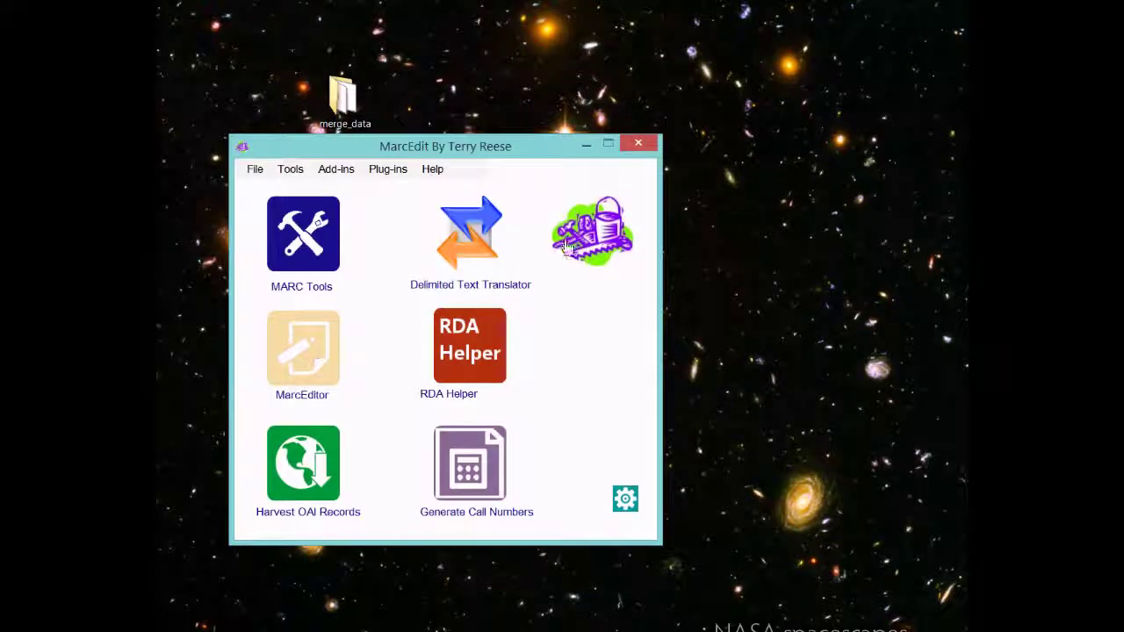
# Step: Open the OCLC API settings in the MarcEdit preferences and view the institution and holding code options
pyautogui.moveTo(469, 152); pyautogui.dragTo(581, 120)
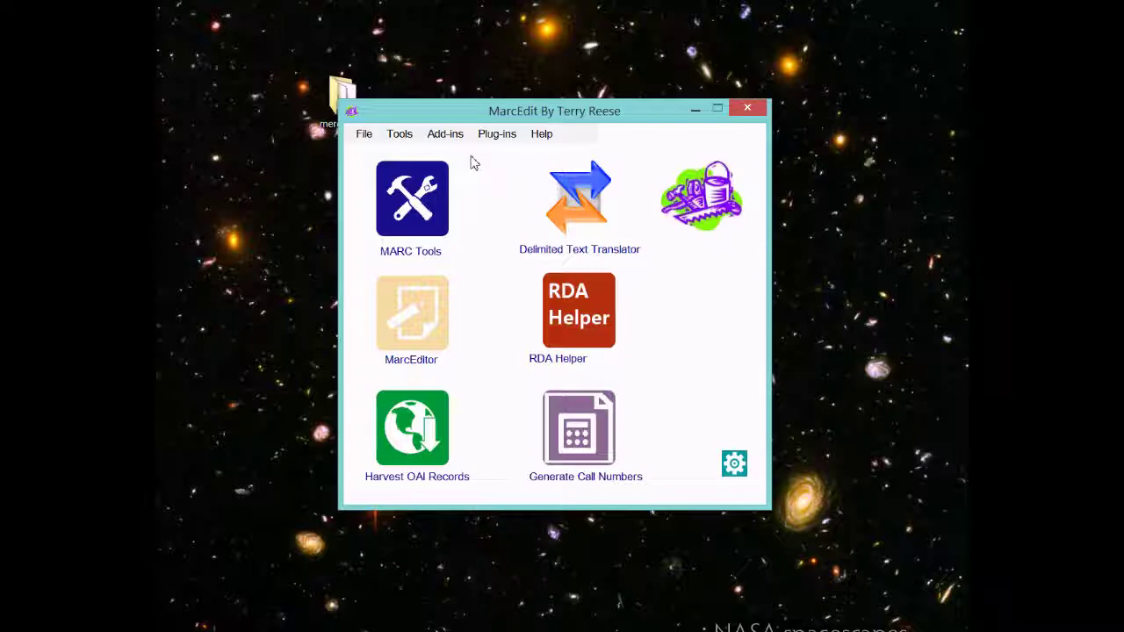
pyautogui.click(736, 468)
pyautogui.moveTo(513, 126); pyautogui.dragTo(596, 94)
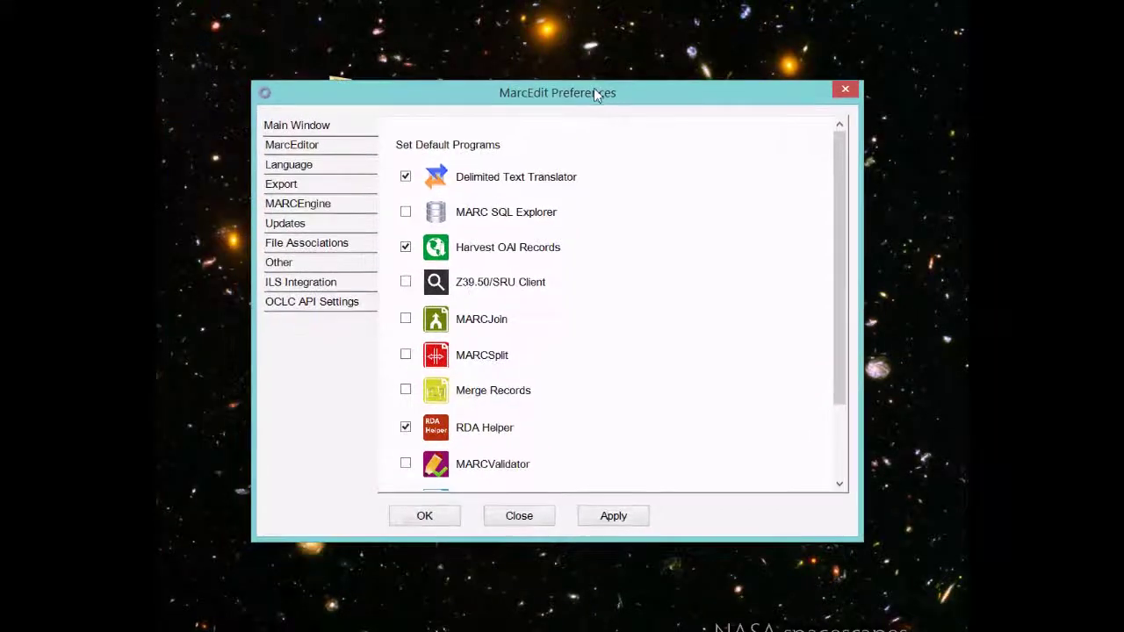
pyautogui.click(325, 304)
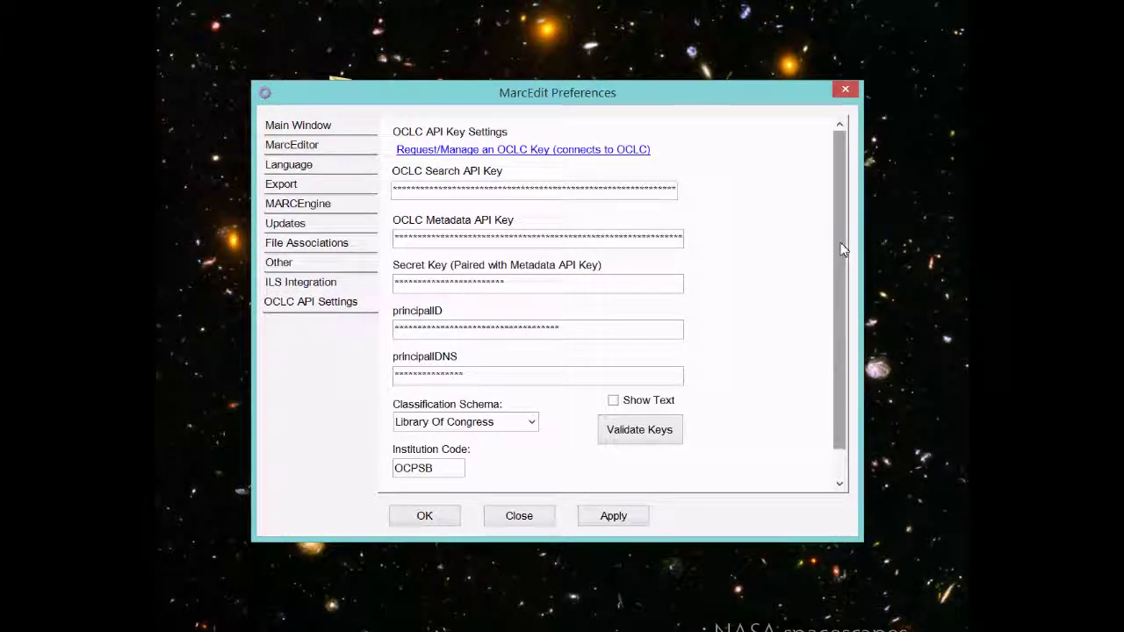
pyautogui.scroll(-1, 841, 249)
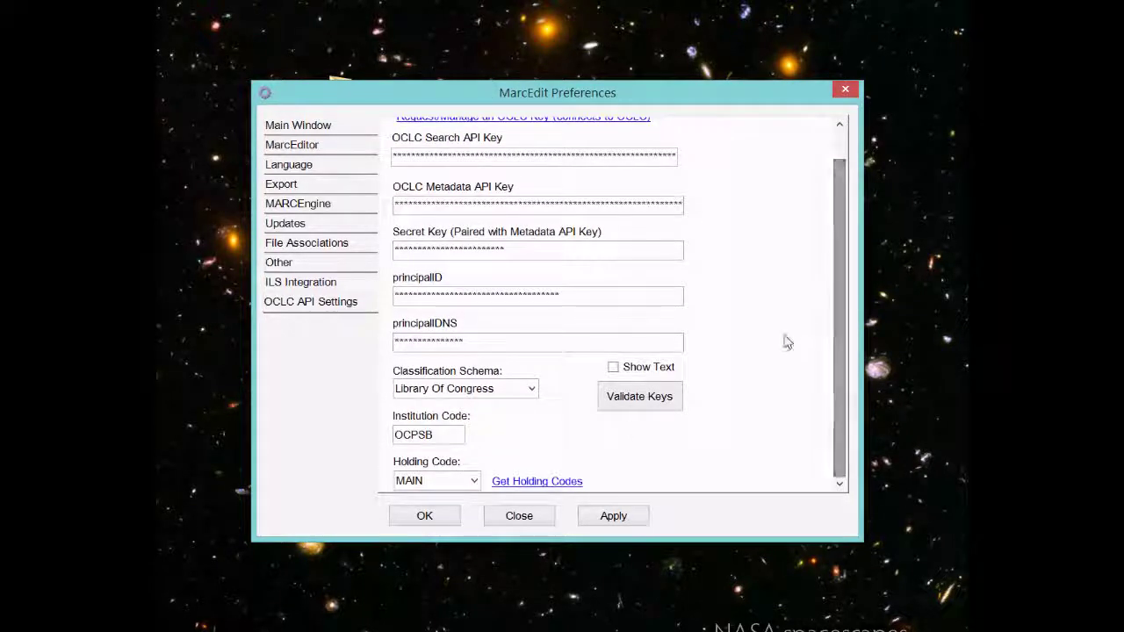
# Step: Retrieve the institution's holding codes from OCLC, view the list of available codes, and close the preferences without choosing another code
pyautogui.click(474, 481)
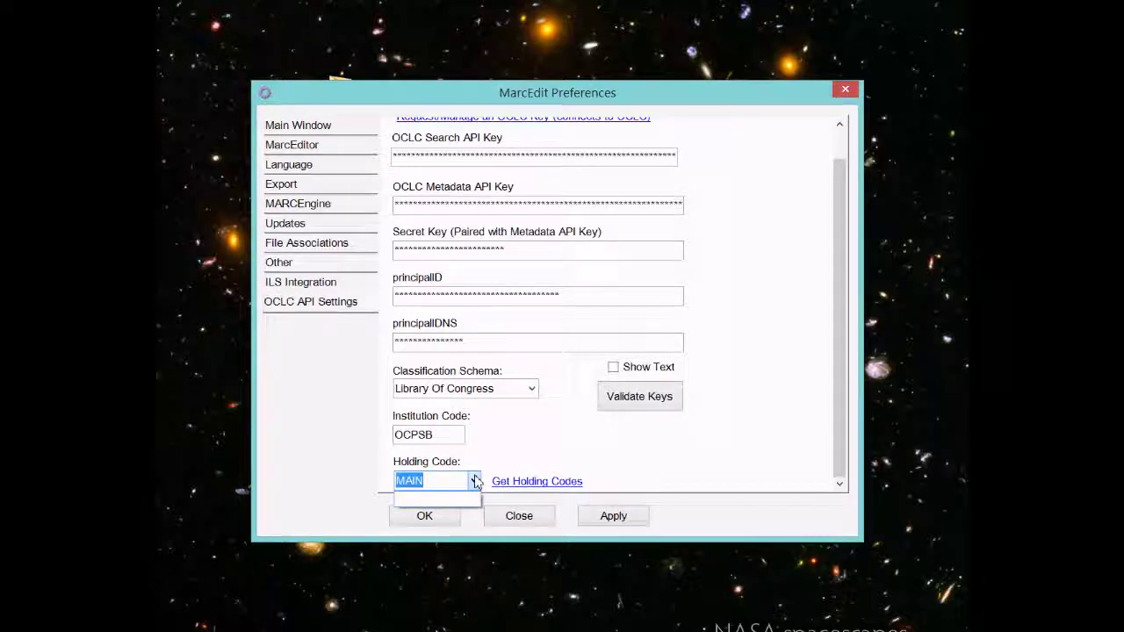
pyautogui.click(475, 482)
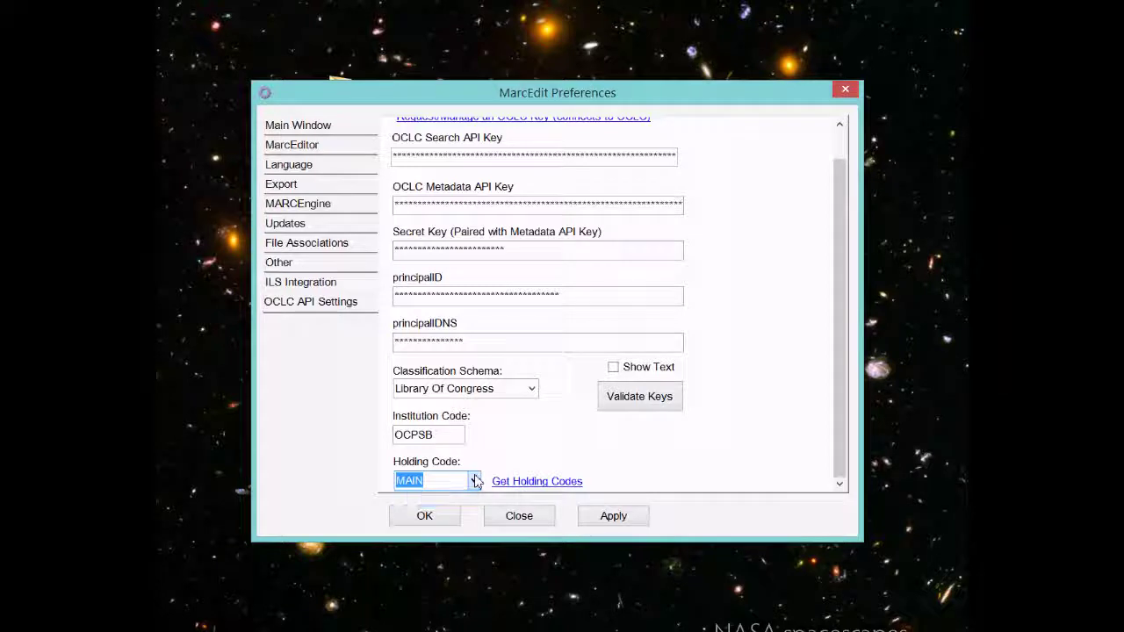
pyautogui.click(538, 485)
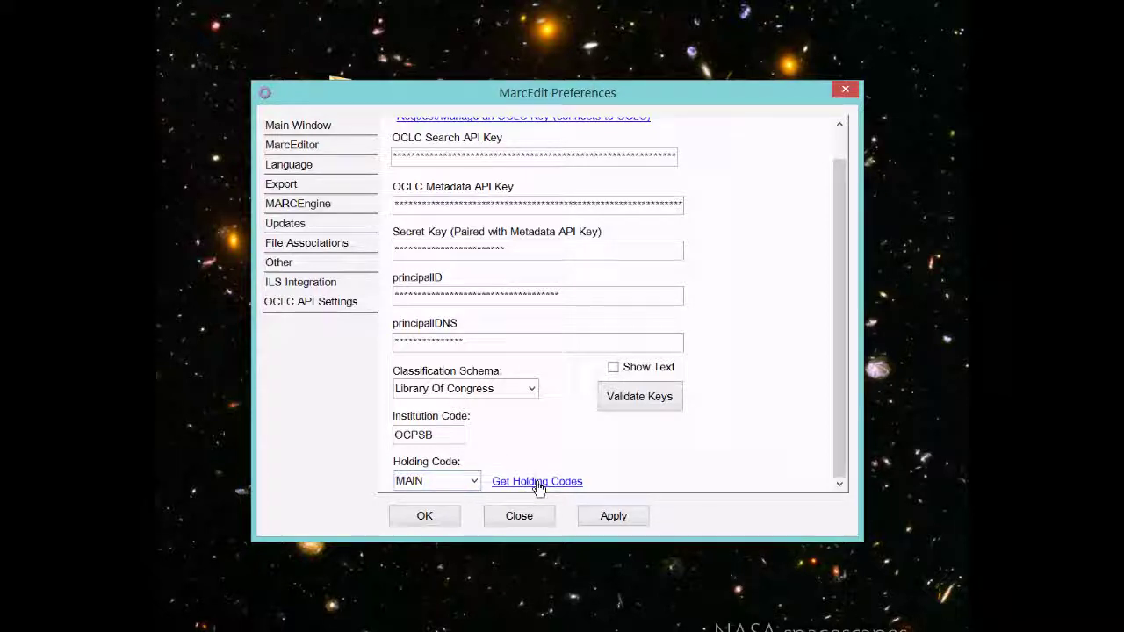
pyautogui.click(473, 483)
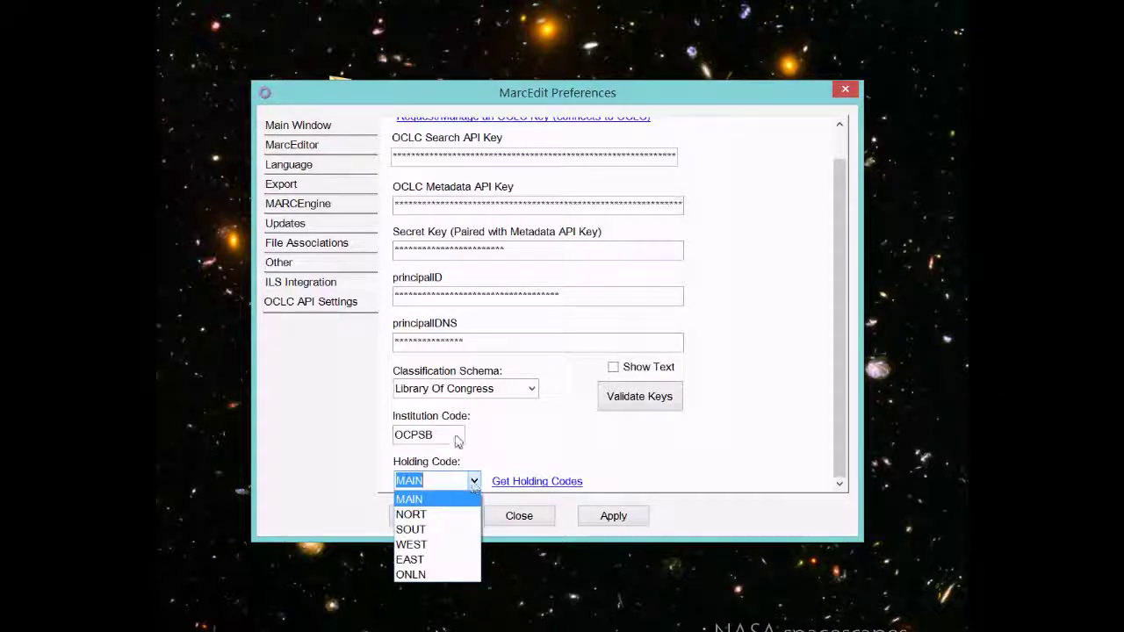
pyautogui.click(530, 437)
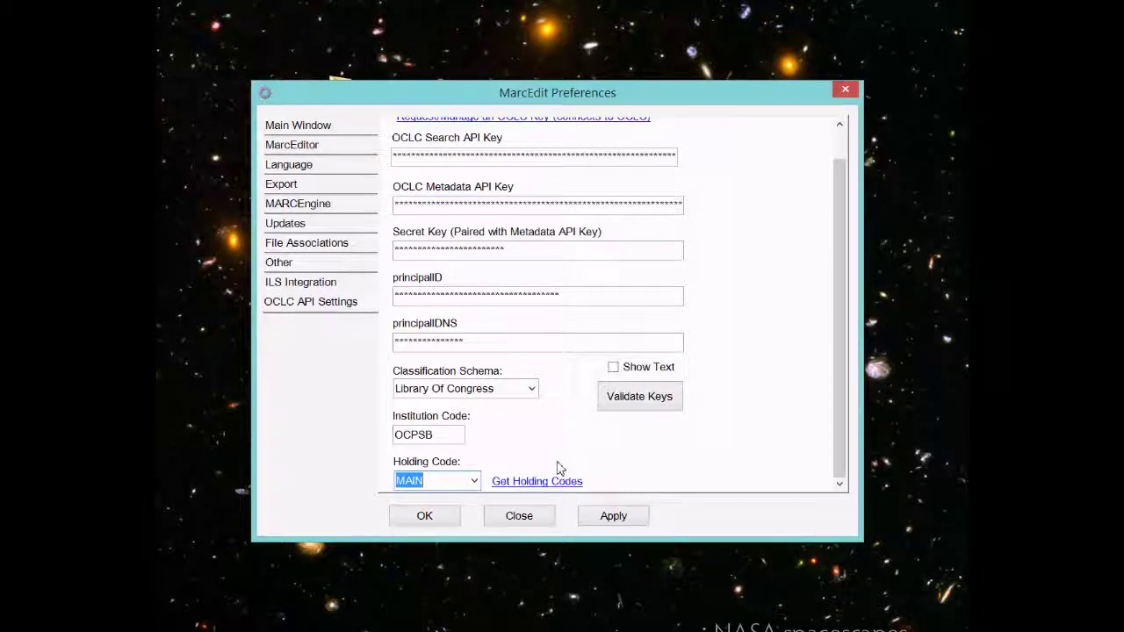
pyautogui.click(519, 516)
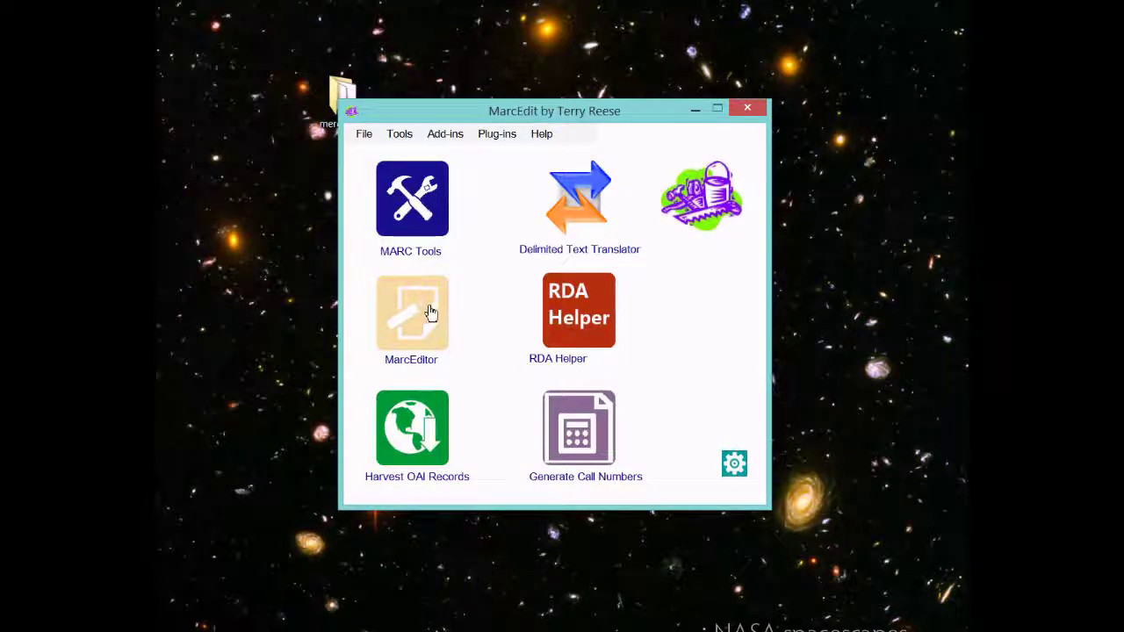
# Step: Open the MarcEditor and bring up its OCLC WorldCat search window
pyautogui.click(430, 311)
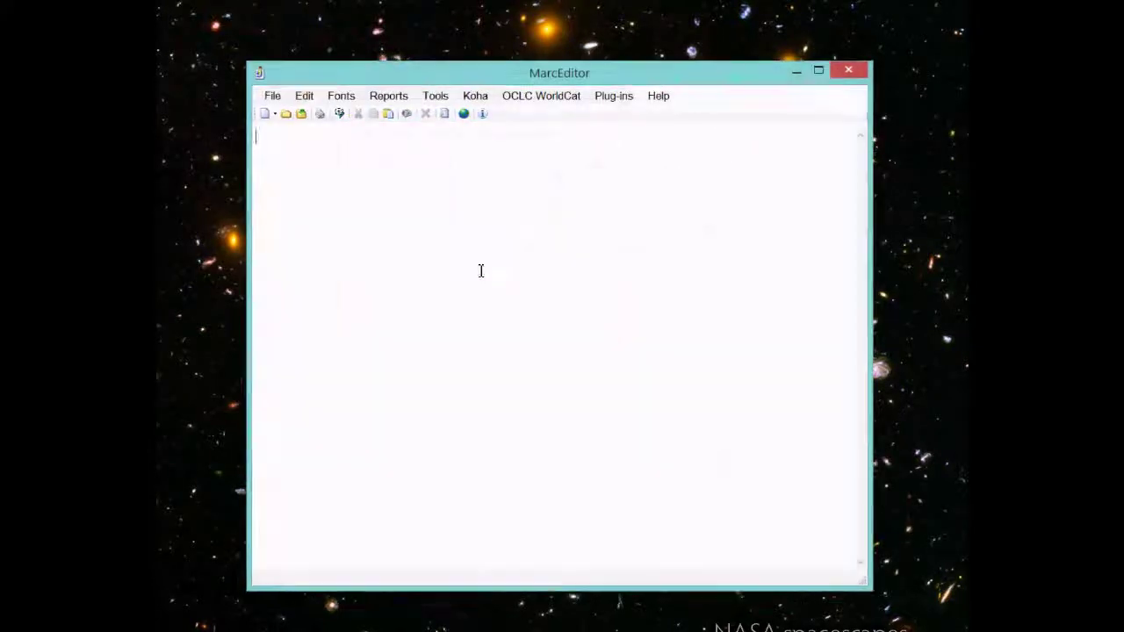
pyautogui.click(546, 98)
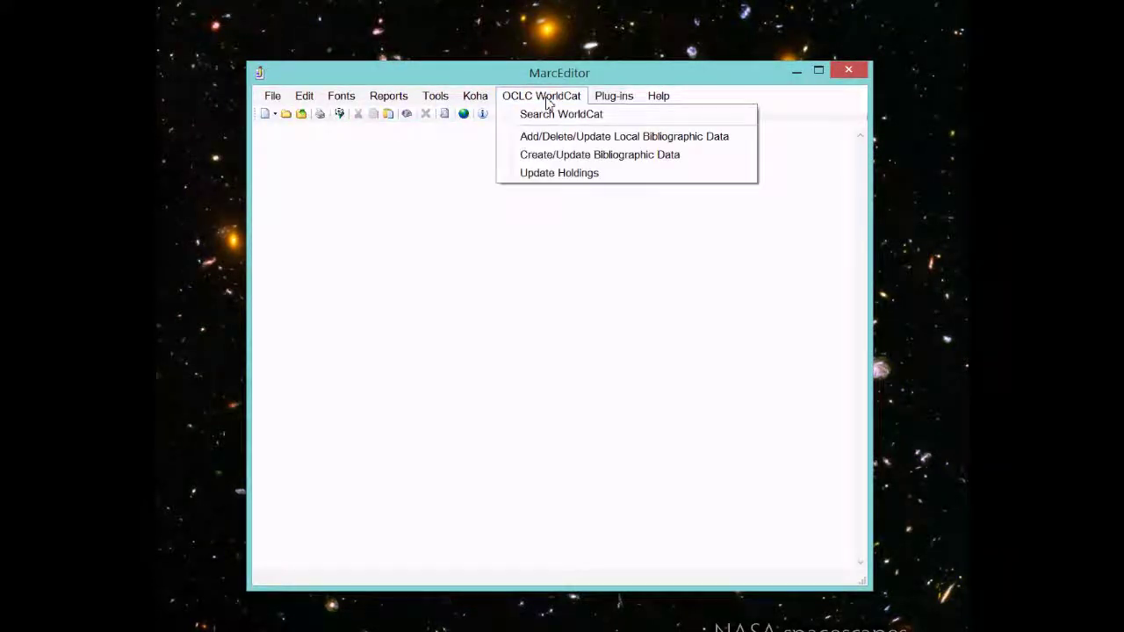
pyautogui.click(592, 122)
pyautogui.moveTo(456, 183); pyautogui.dragTo(571, 173)
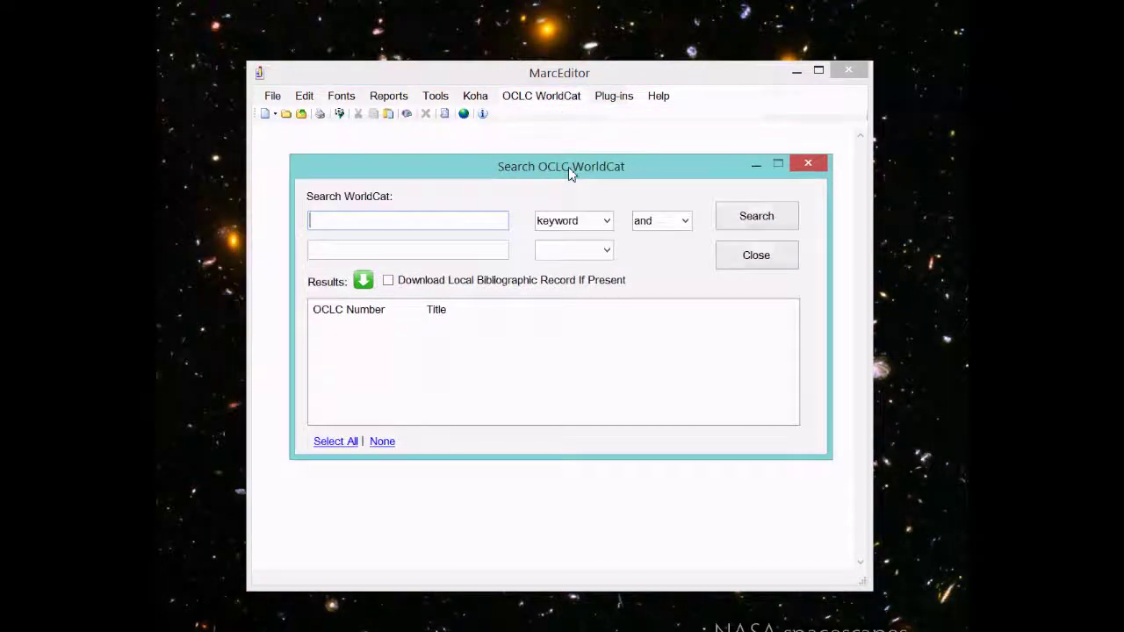
# Step: Open ldb.xml in Notepad, copy the OCLC number from its 004 control field, and close the file
pyautogui.rightClick(230, 260)
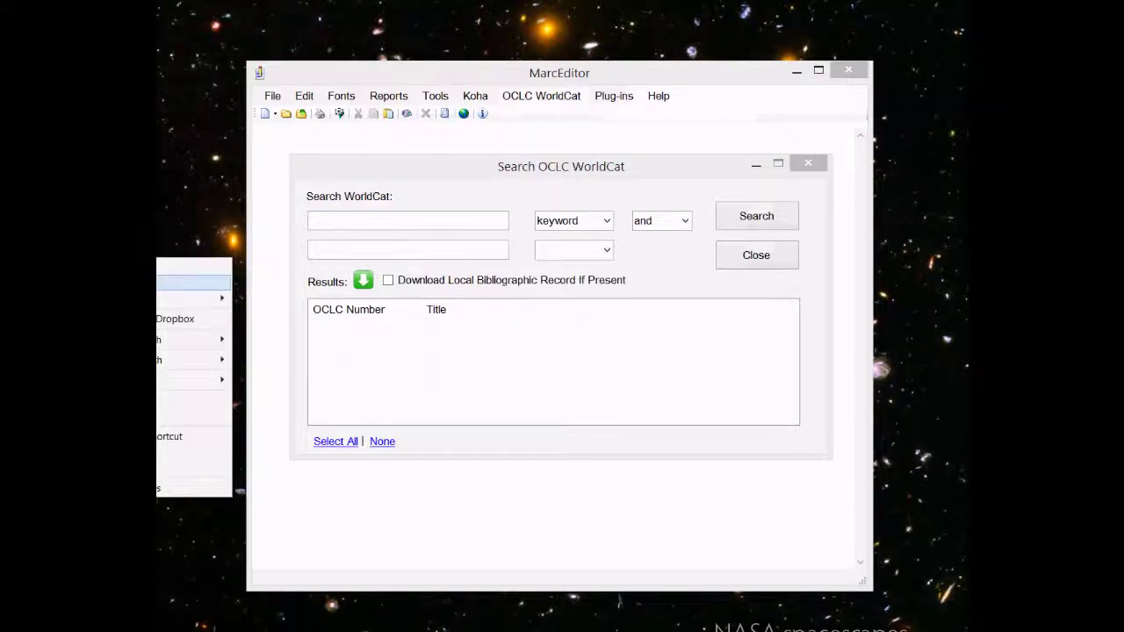
pyautogui.click(193, 282)
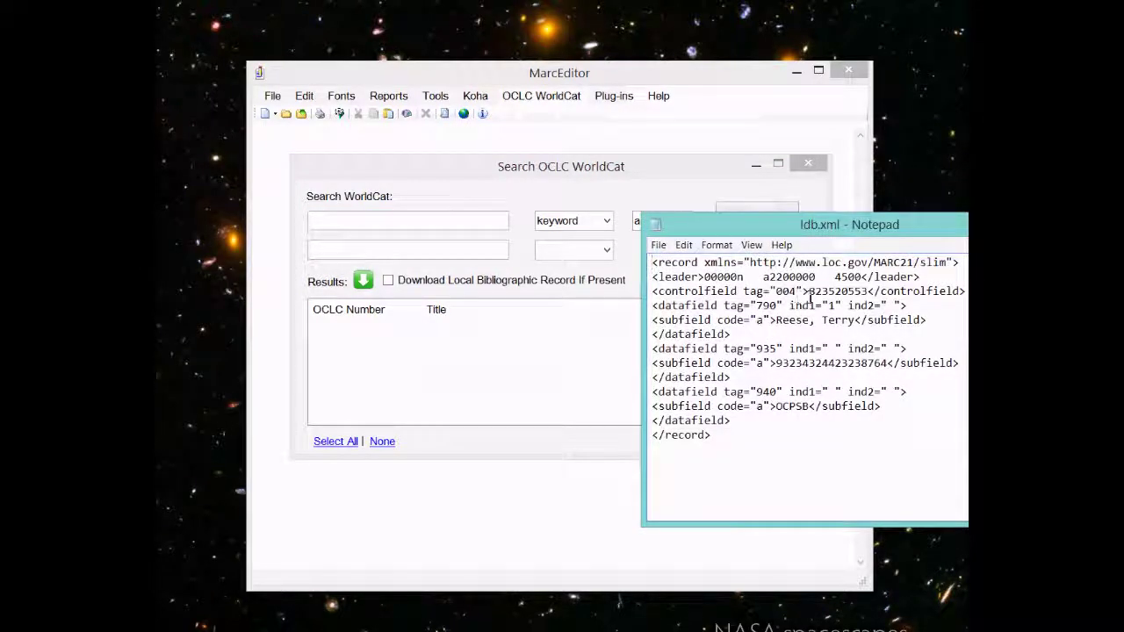
pyautogui.moveTo(810, 298); pyautogui.dragTo(871, 297)
pyautogui.hotkey('ctrl', 'c')
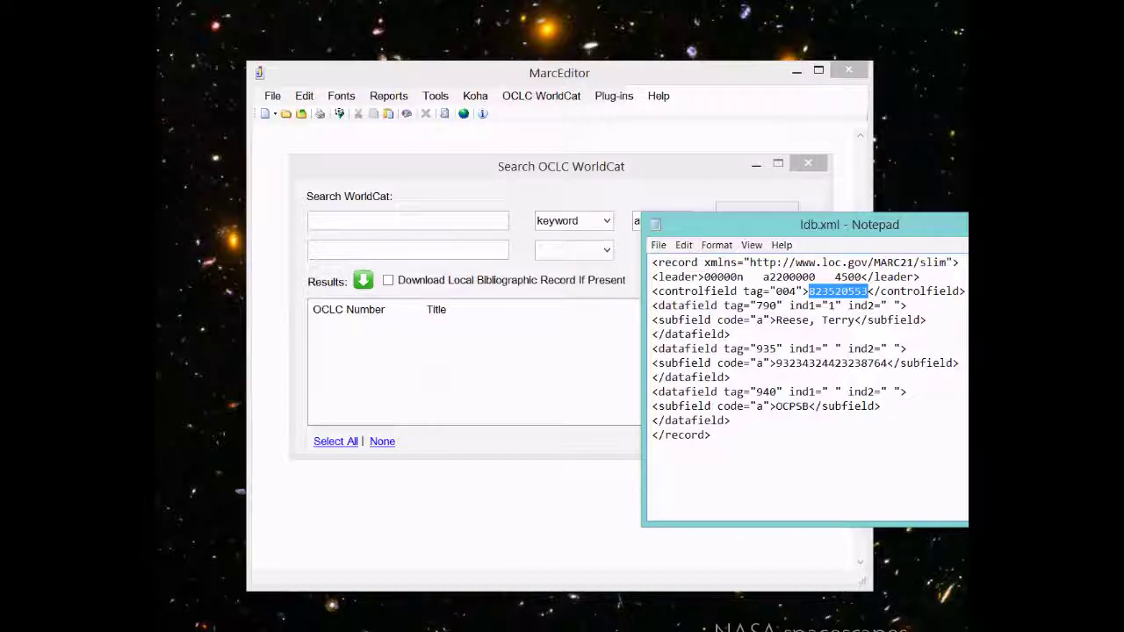
pyautogui.click(953, 225)
# Step: Search WorldCat for the copied number 823520553 using the oclc number index
pyautogui.click(429, 222)
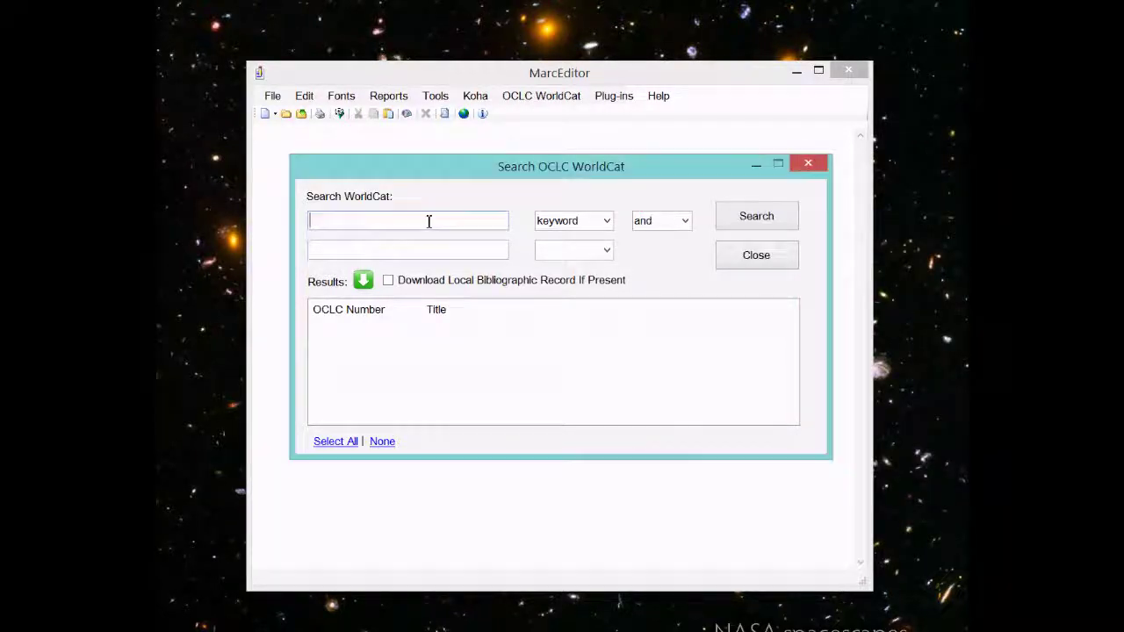
pyautogui.hotkey('ctrl', 'v')
pyautogui.click(607, 221)
pyautogui.click(569, 330)
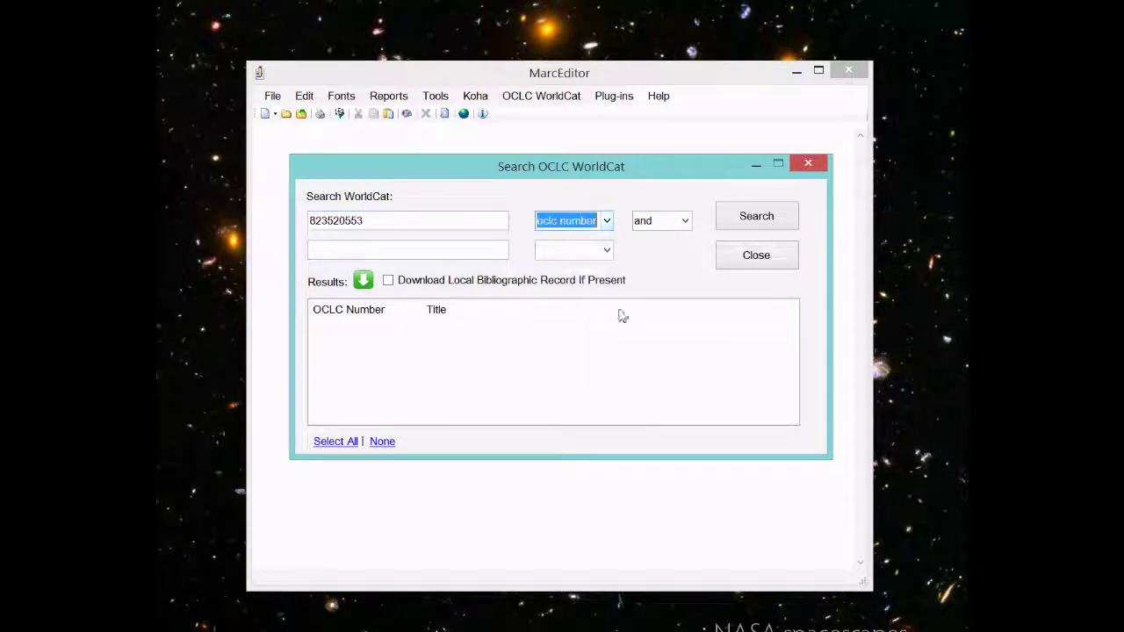
pyautogui.click(752, 220)
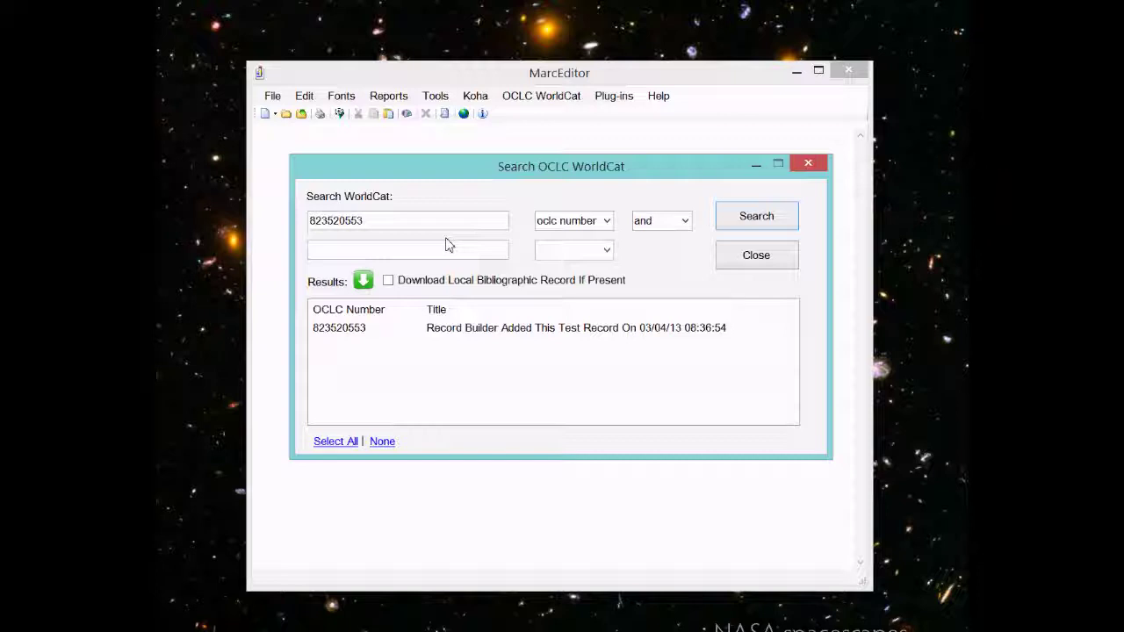
# Step: Download the local bibliographic record for the found test record into the editor, declining to generate one if none is present
pyautogui.click(388, 280)
pyautogui.click(362, 328)
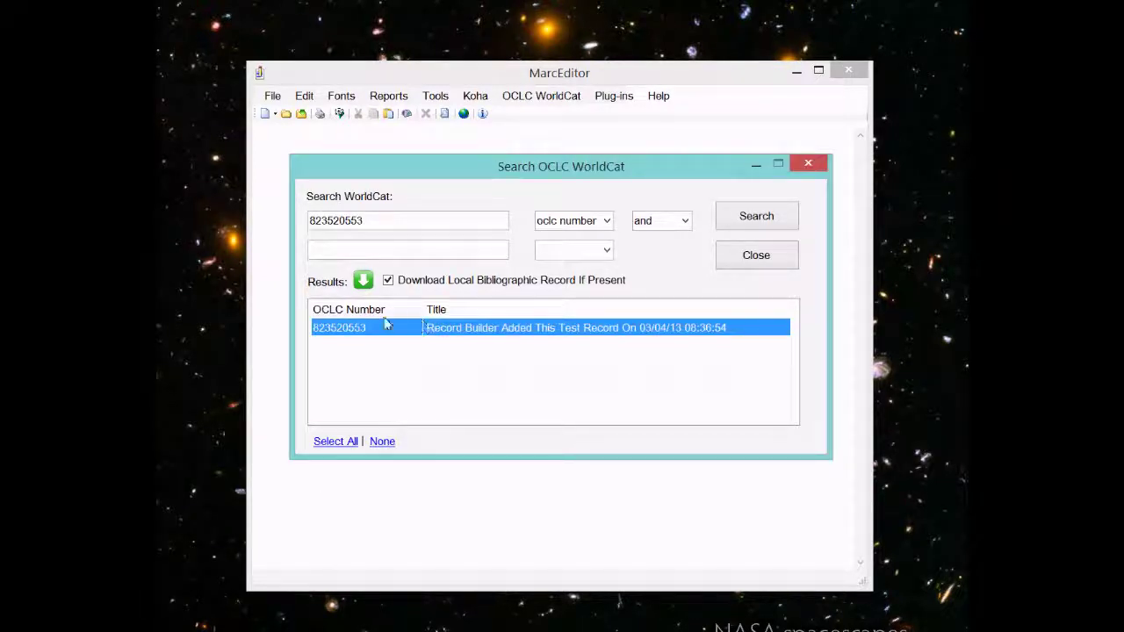
pyautogui.click(368, 280)
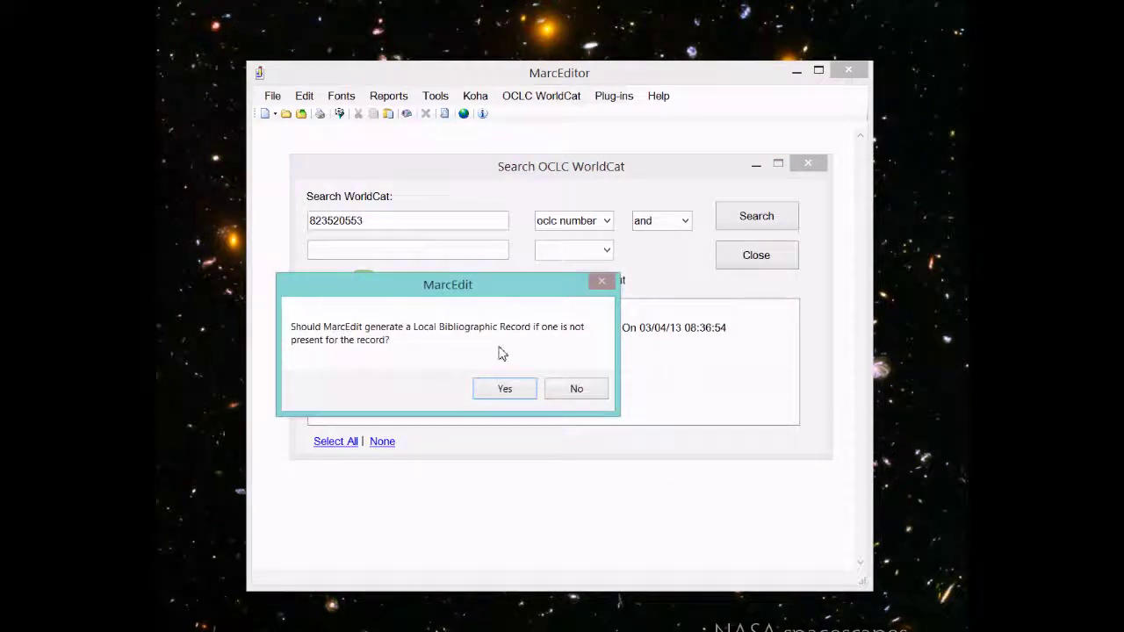
pyautogui.click(573, 389)
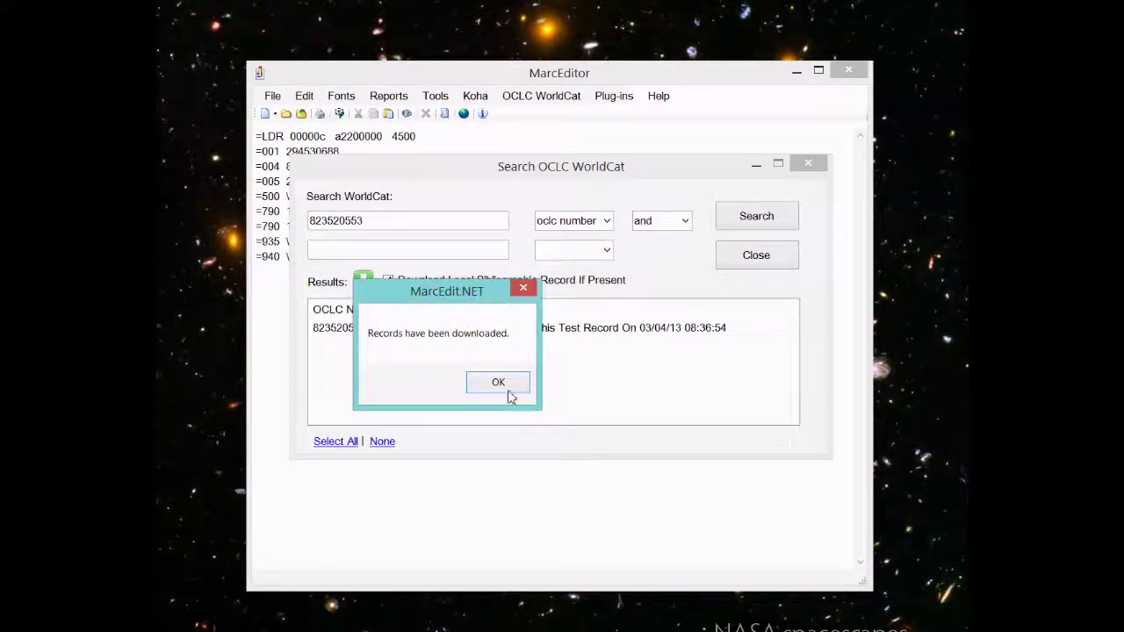
pyautogui.click(508, 392)
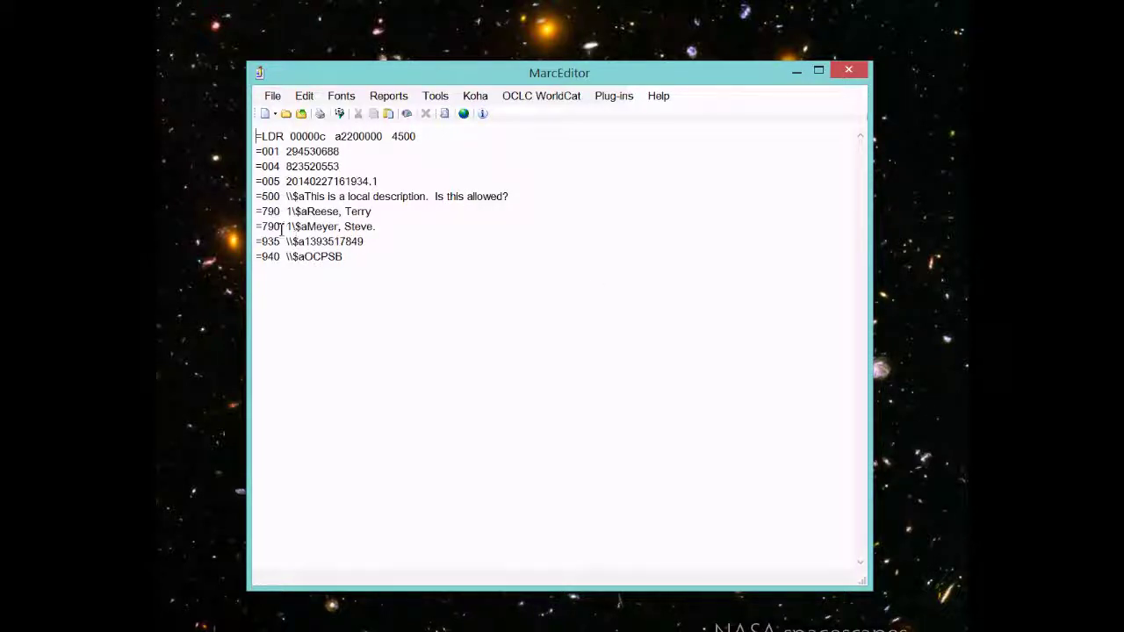
# Step: Add a second 500 field below the existing one, reading "=500 \\$aThis is a second 500."
pyautogui.click(533, 195)
pyautogui.press('Return')
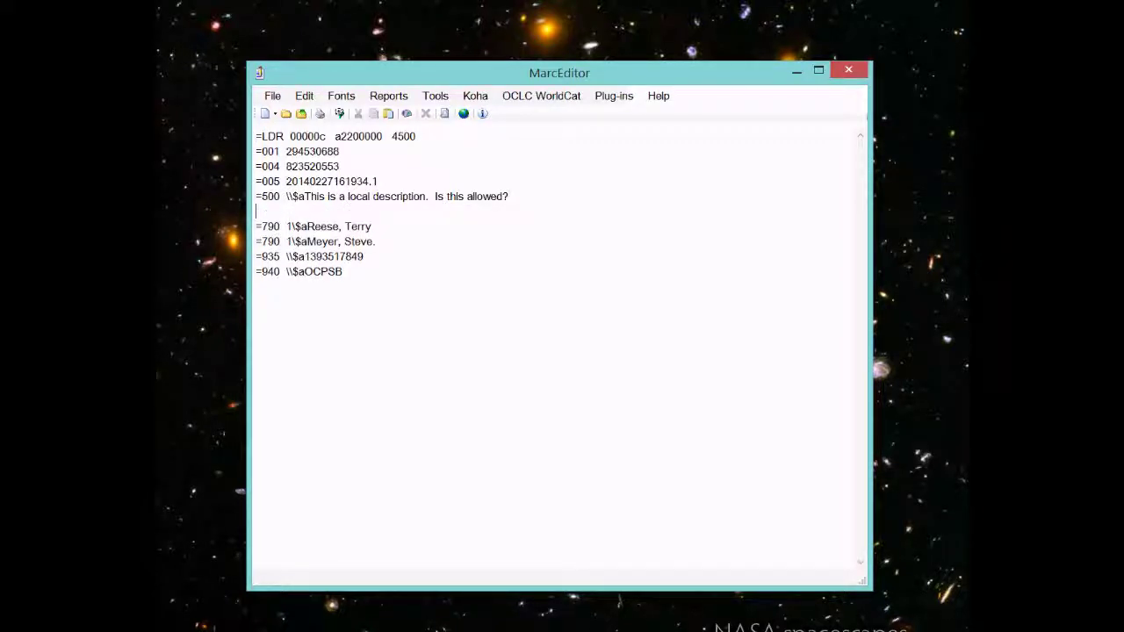
pyautogui.write('=500  \\\\$aThis is a second')
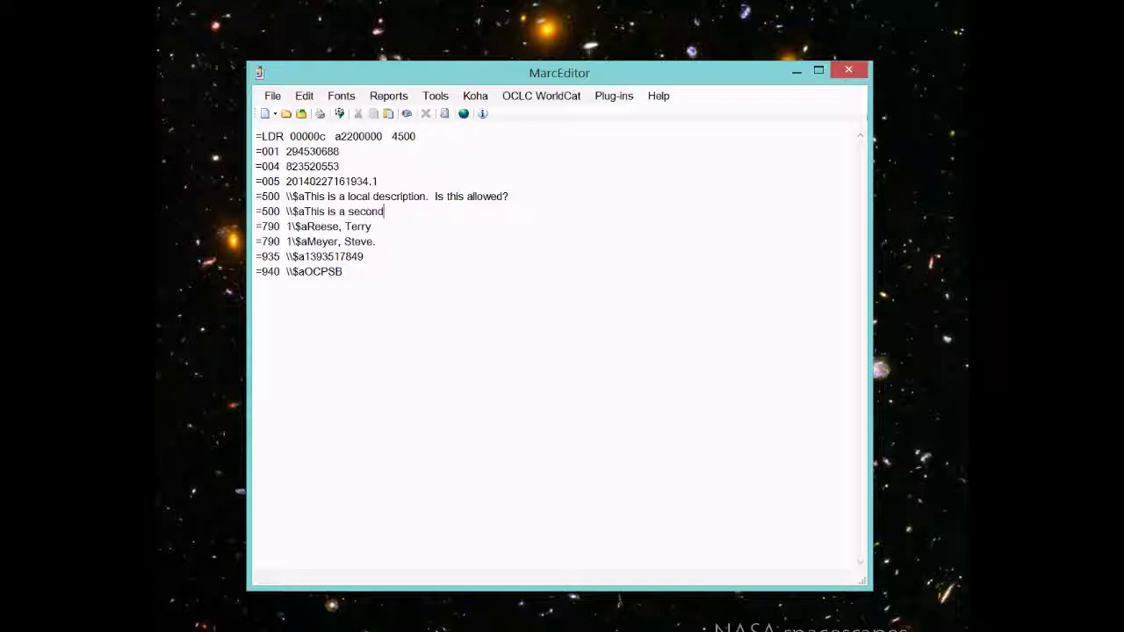
pyautogui.write(' 500.')
# Step: Add a 520 field below the second 500, reading "=520 \\$aThis is the abstract note."
pyautogui.press('Return')
pyautogui.write('=52')
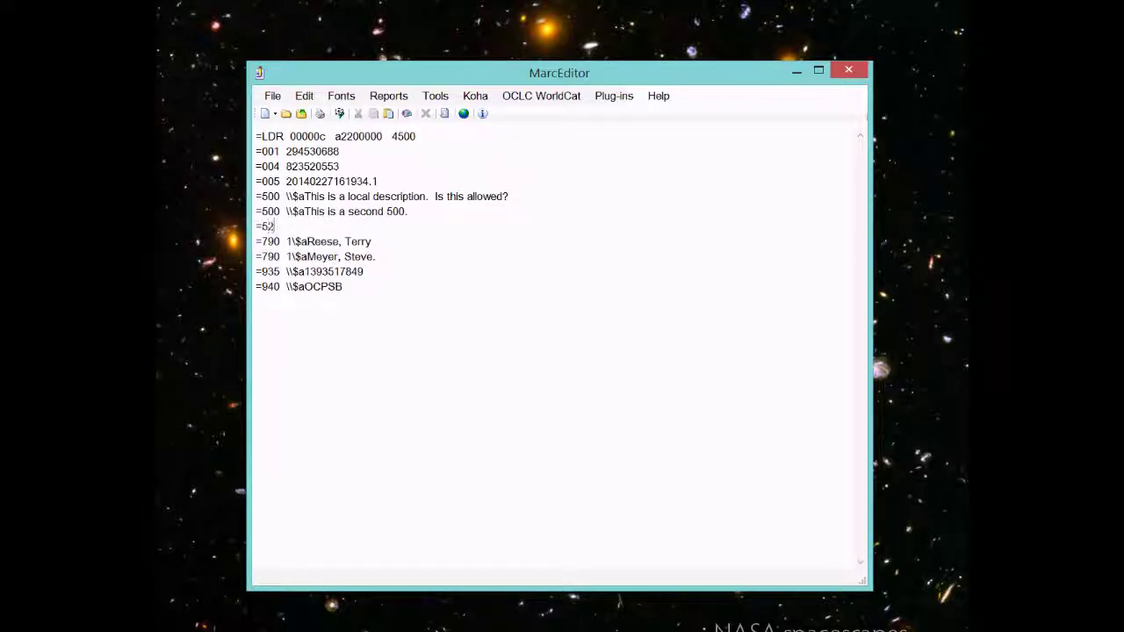
pyautogui.write('0  \\$aThis is')
pyautogui.press('BackSpace')
pyautogui.press('BackSpace')
pyautogui.write('is the a')
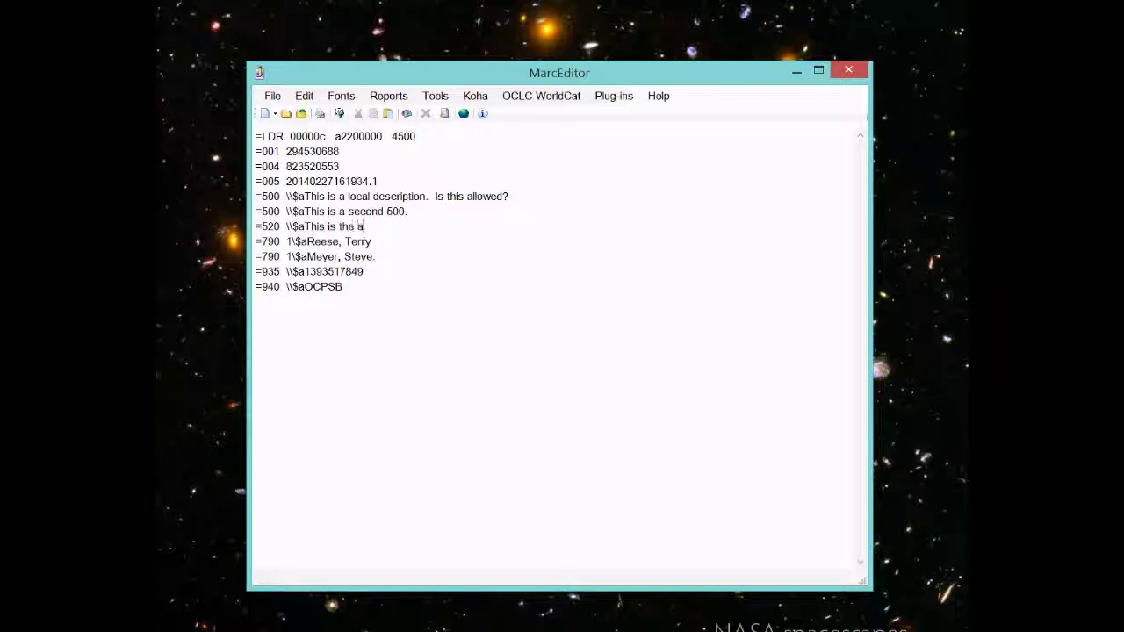
pyautogui.write('bstract note.')
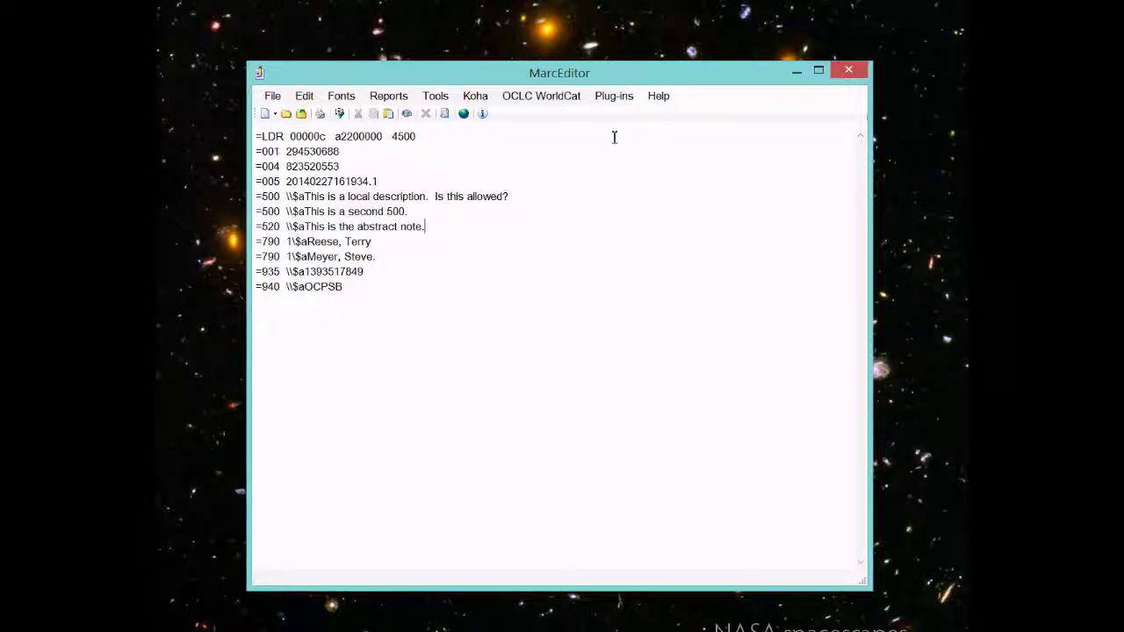
# Step: Upload the edited record to WorldCat as a local bibliographic record, check the returned record link, and close the results
pyautogui.click(568, 100)
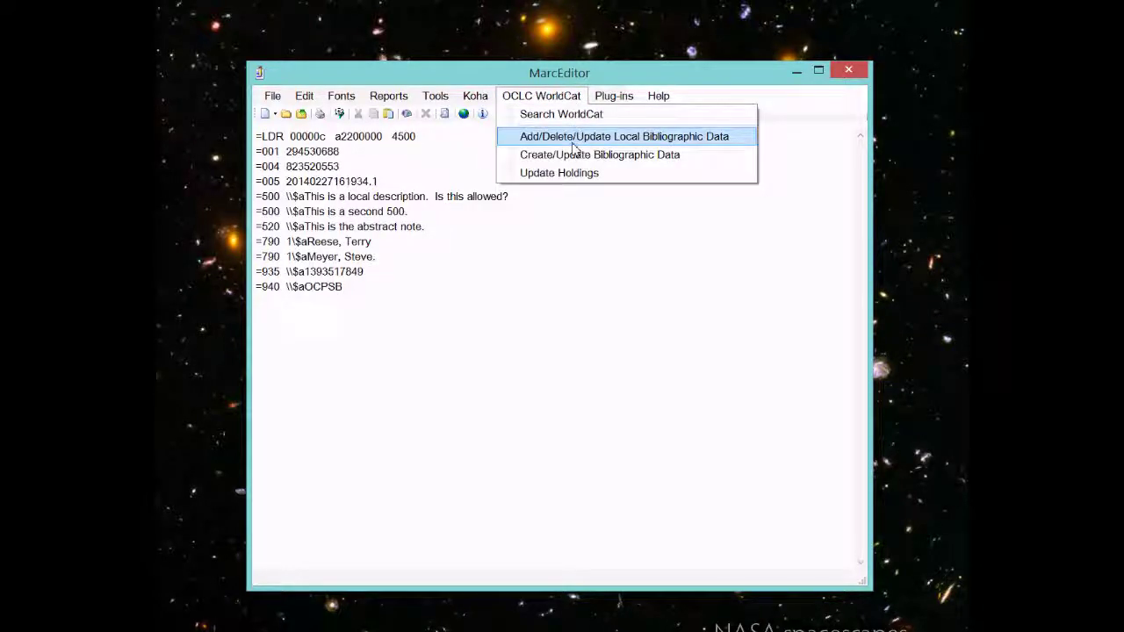
pyautogui.click(573, 141)
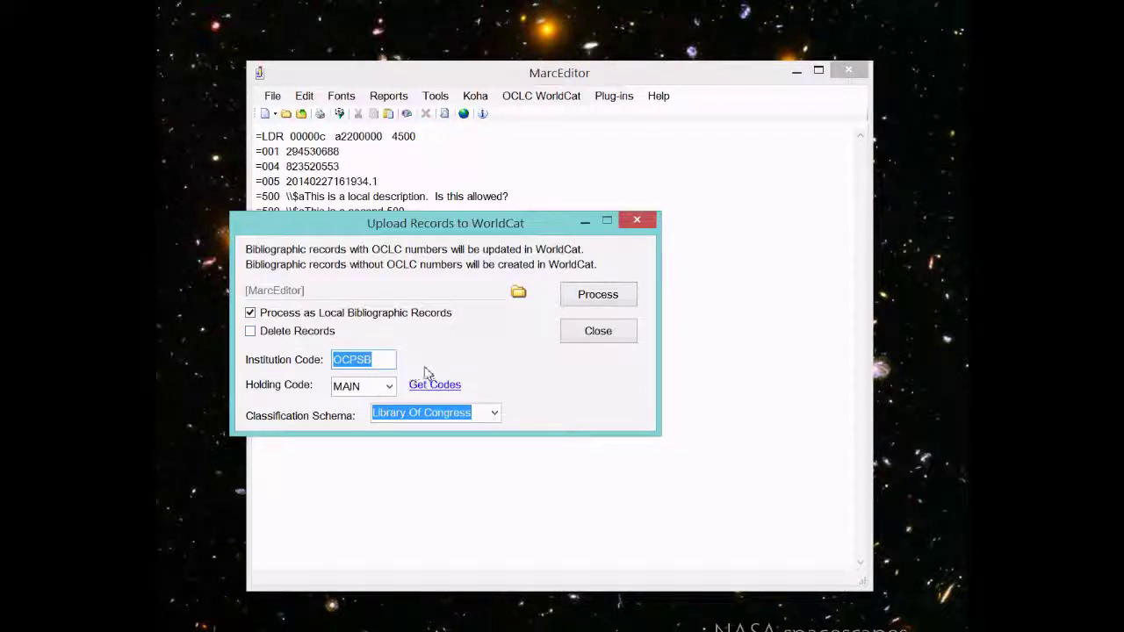
pyautogui.click(612, 300)
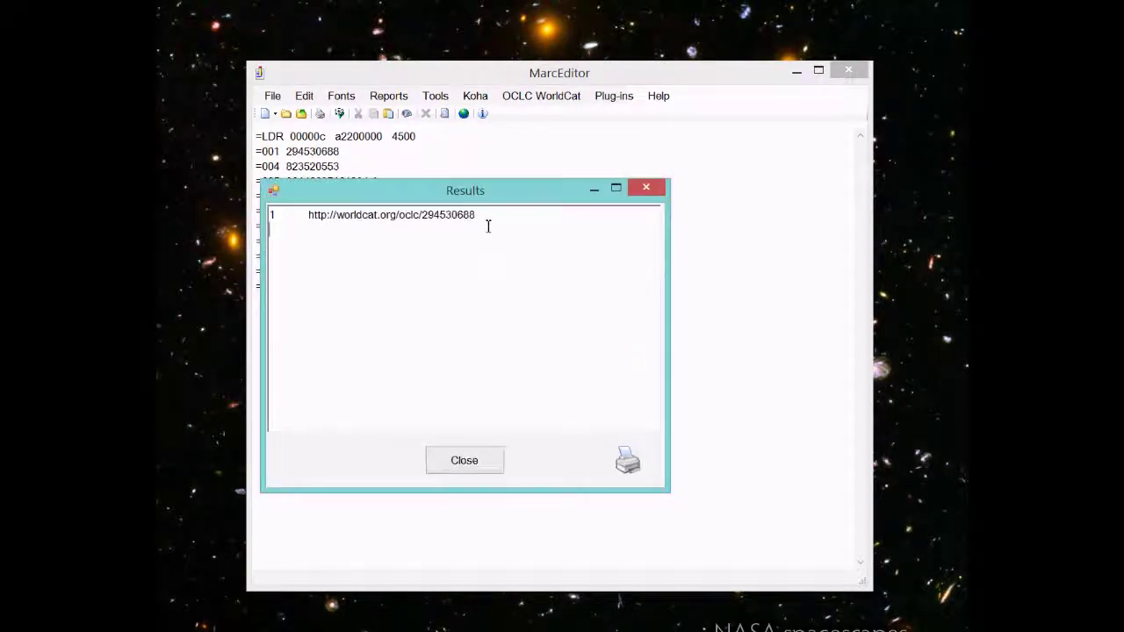
pyautogui.moveTo(478, 215); pyautogui.dragTo(413, 238)
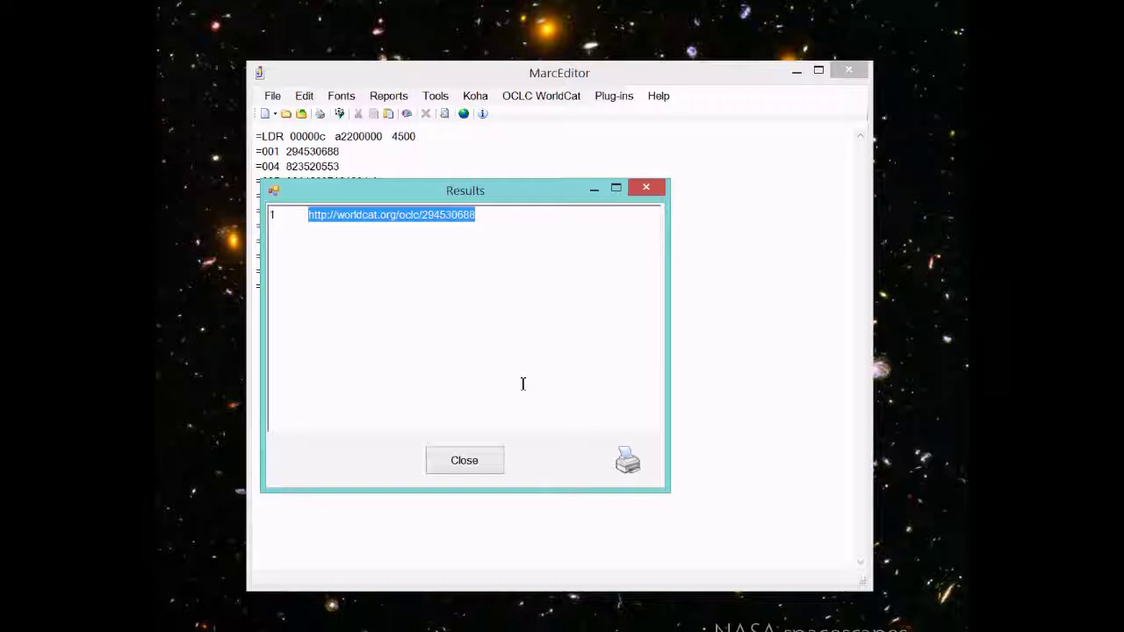
pyautogui.click(464, 465)
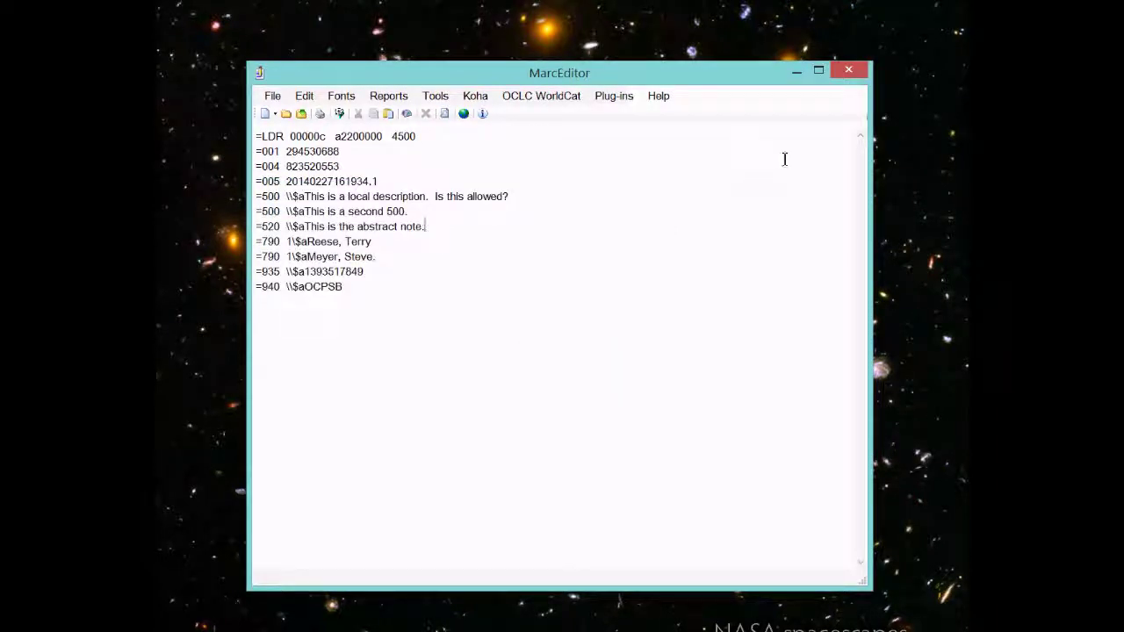
# Step: Close the uploaded record, open a fresh MarcEditor window and search WorldCat by OCLC number for 823520553
pyautogui.click(849, 70)
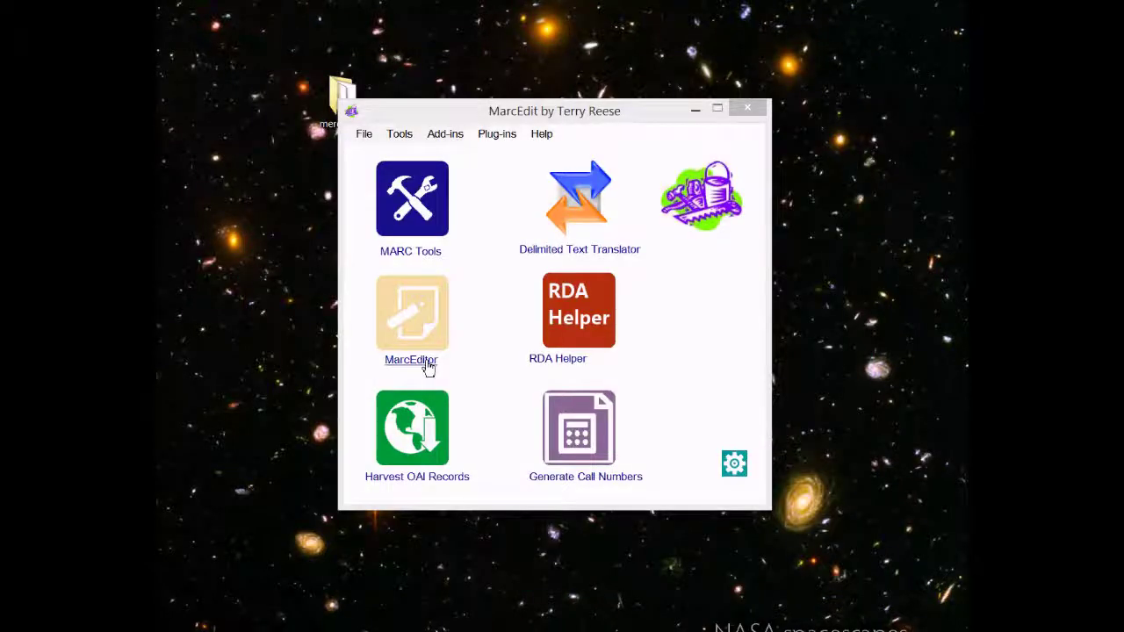
pyautogui.click(415, 307)
pyautogui.click(559, 97)
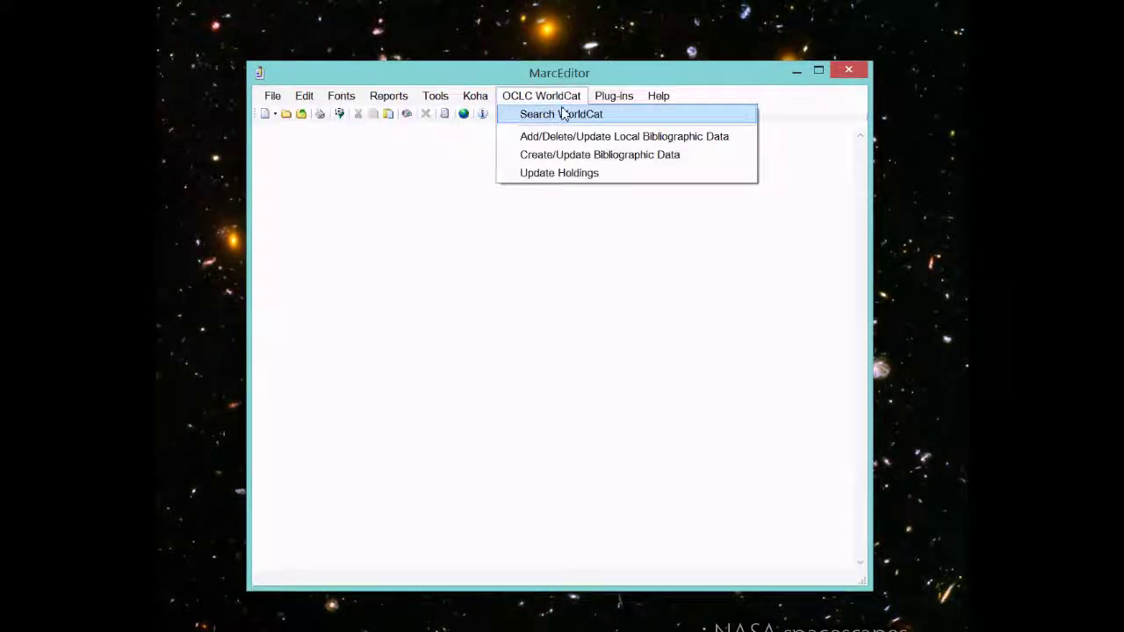
pyautogui.click(563, 114)
pyautogui.click(491, 237)
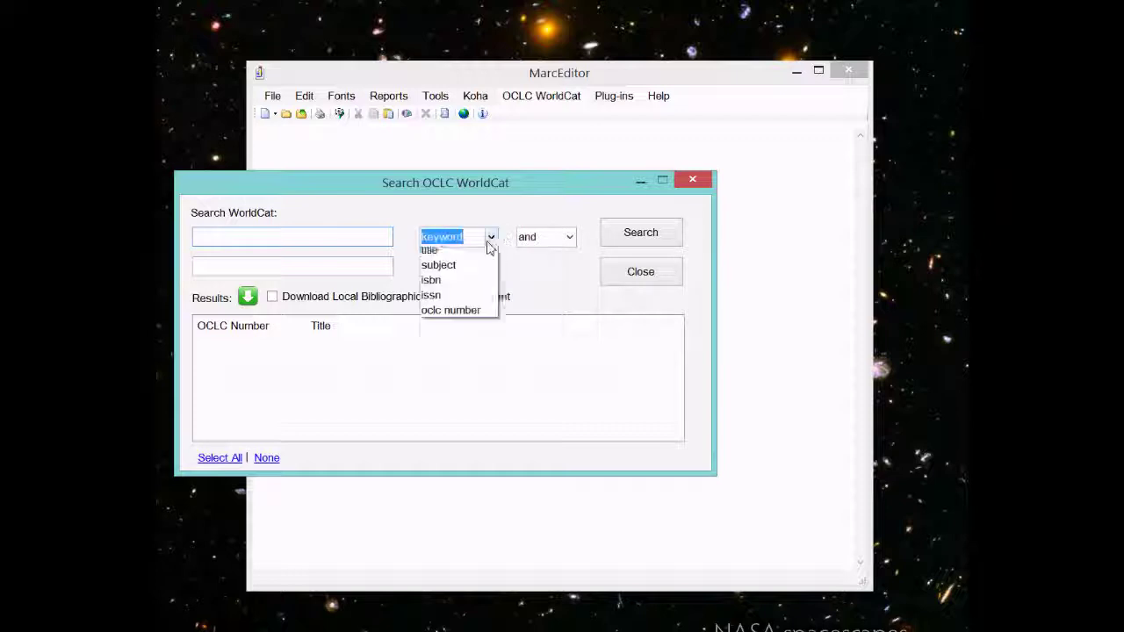
pyautogui.click(452, 346)
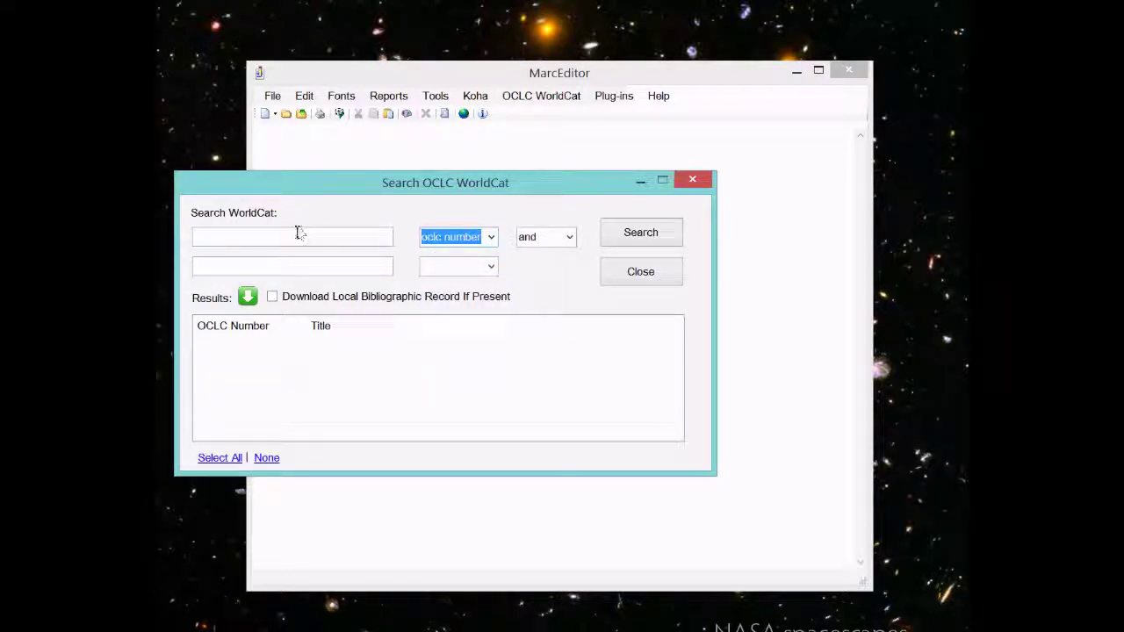
pyautogui.click(295, 238)
pyautogui.write('823520553')
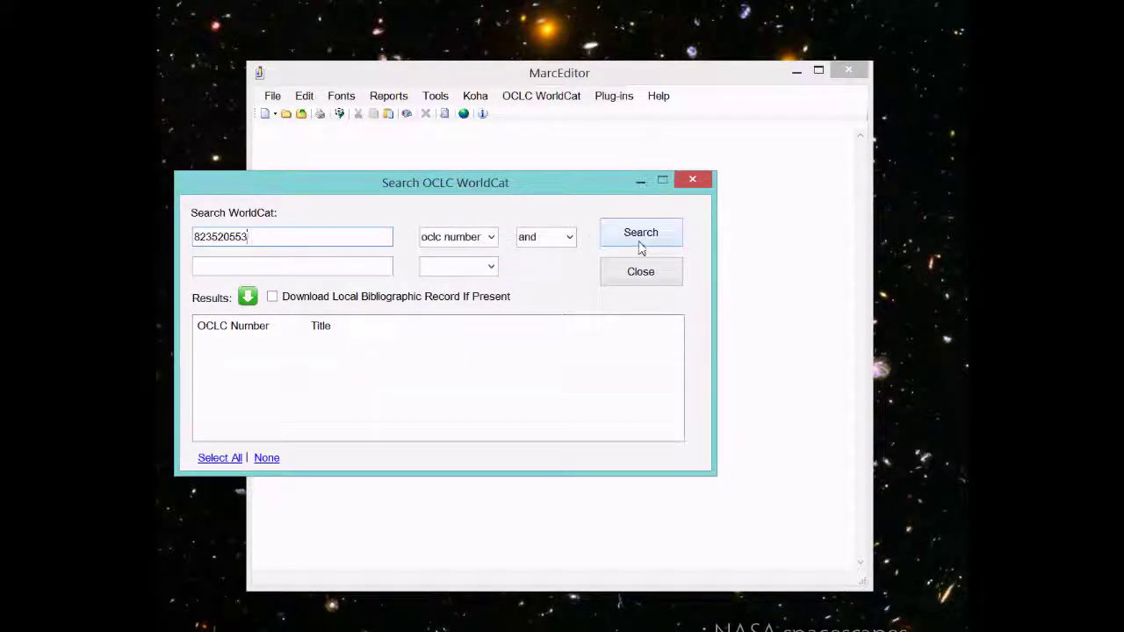
pyautogui.click(641, 244)
# Step: Download the test record's local bibliographic record without generating a missing one, and check its 500 and 520 notes
pyautogui.click(272, 296)
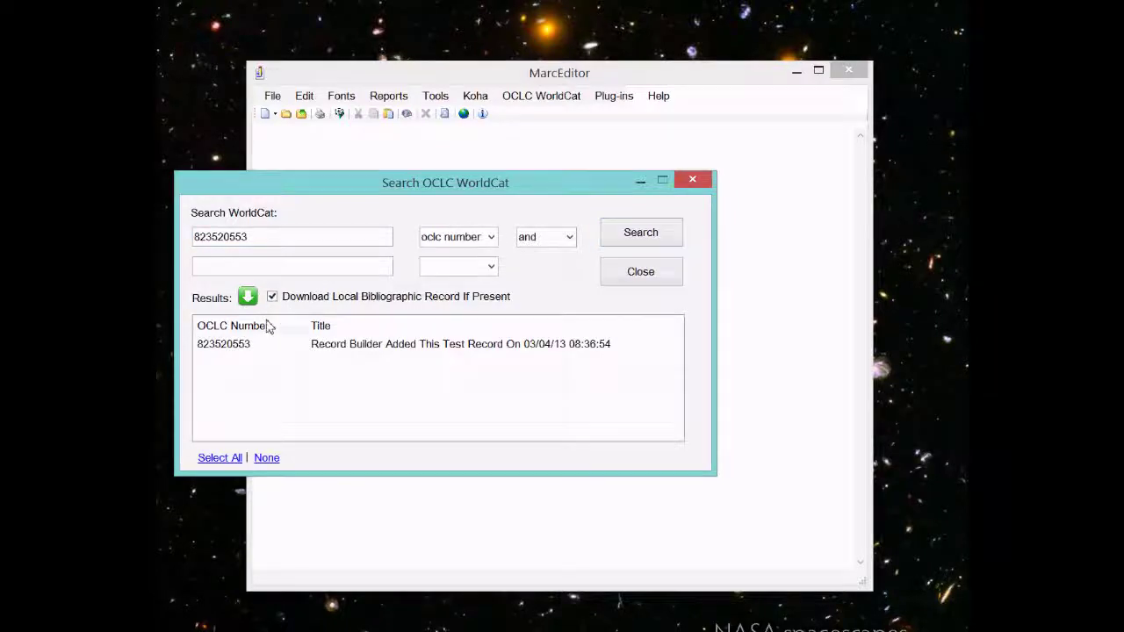
pyautogui.click(255, 344)
pyautogui.click(248, 297)
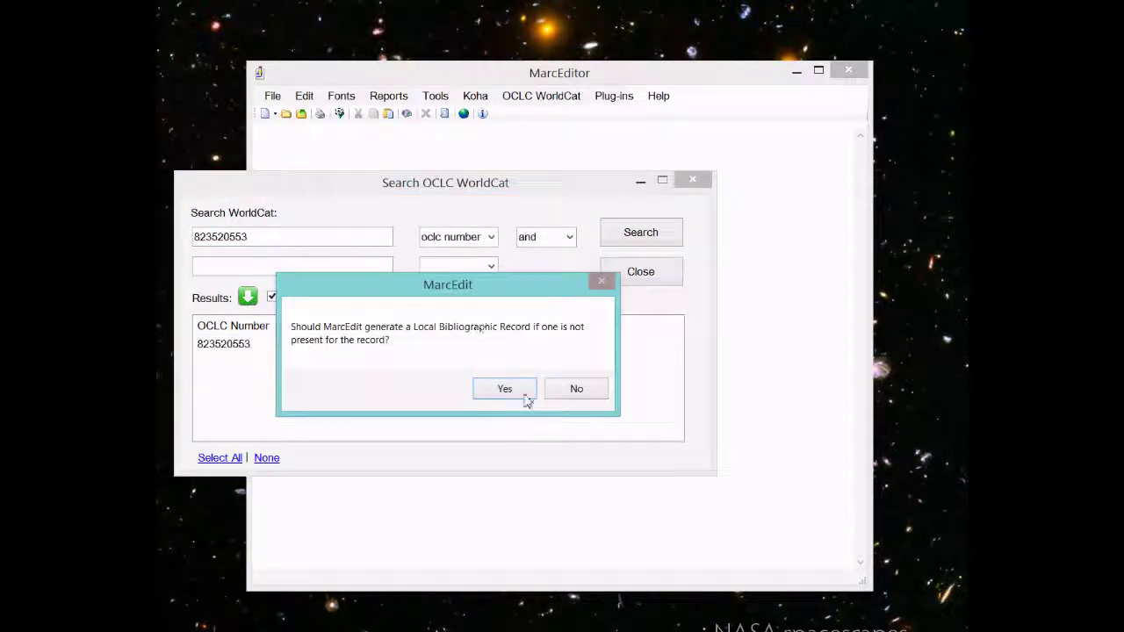
pyautogui.click(584, 392)
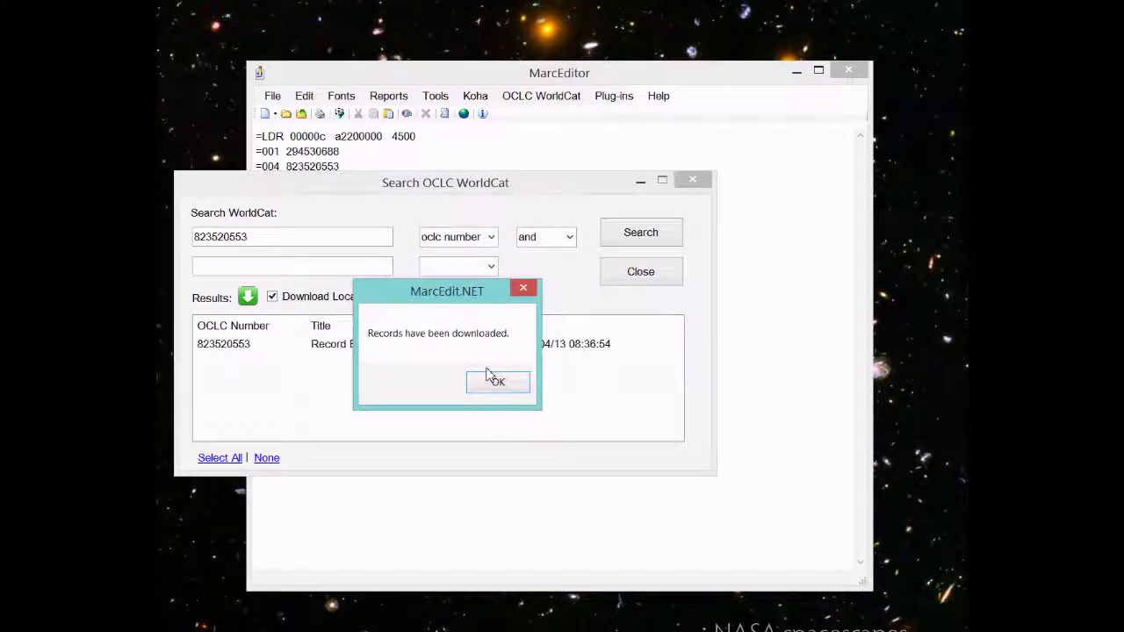
pyautogui.click(492, 384)
pyautogui.moveTo(420, 222); pyautogui.dragTo(285, 210)
pyautogui.click(330, 211)
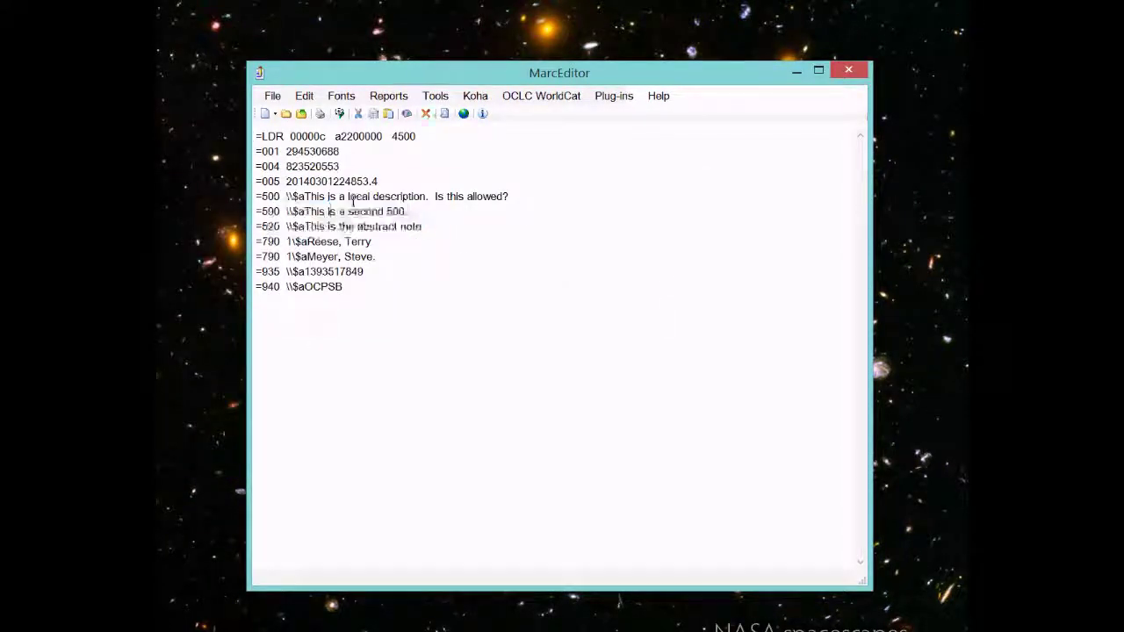
# Step: Close the test record, open a fresh MarcEditor window and search WorldCat by keyword for "building digital libraries"
pyautogui.click(848, 70)
pyautogui.click(502, 390)
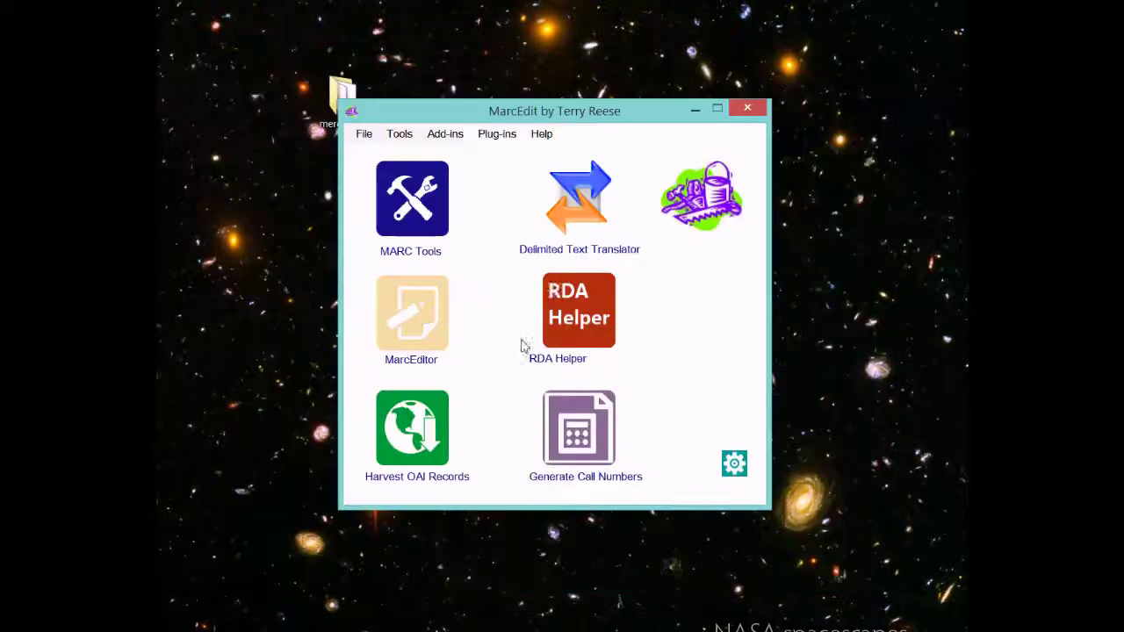
pyautogui.click(381, 308)
pyautogui.click(544, 97)
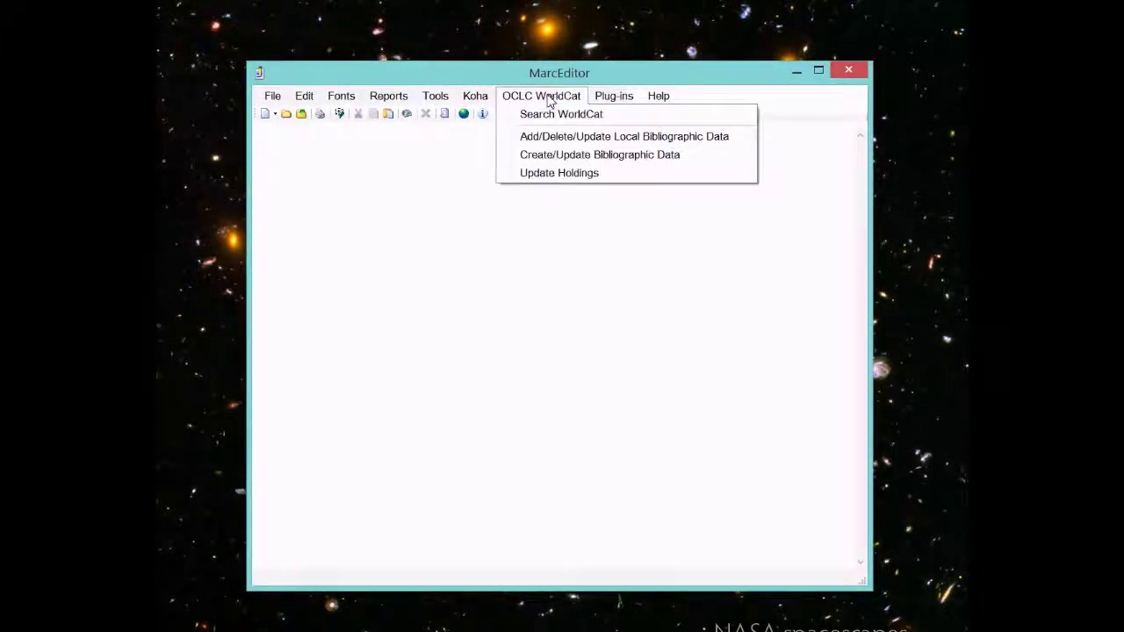
pyautogui.click(553, 113)
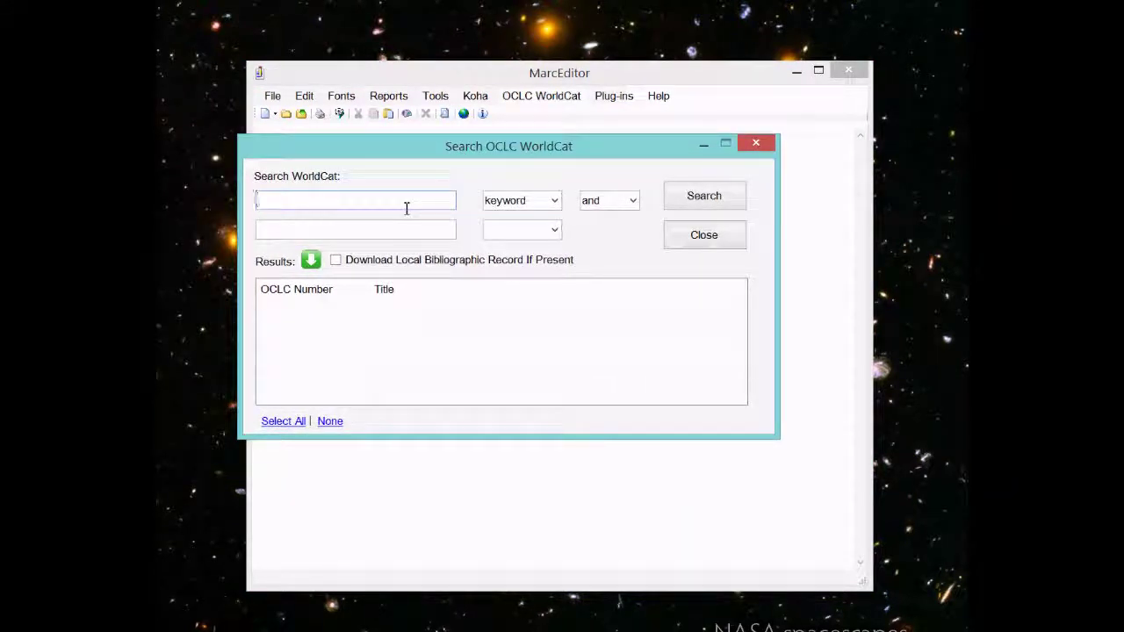
pyautogui.write('bl')
pyautogui.write('ilding digi')
pyautogui.write('tal lib')
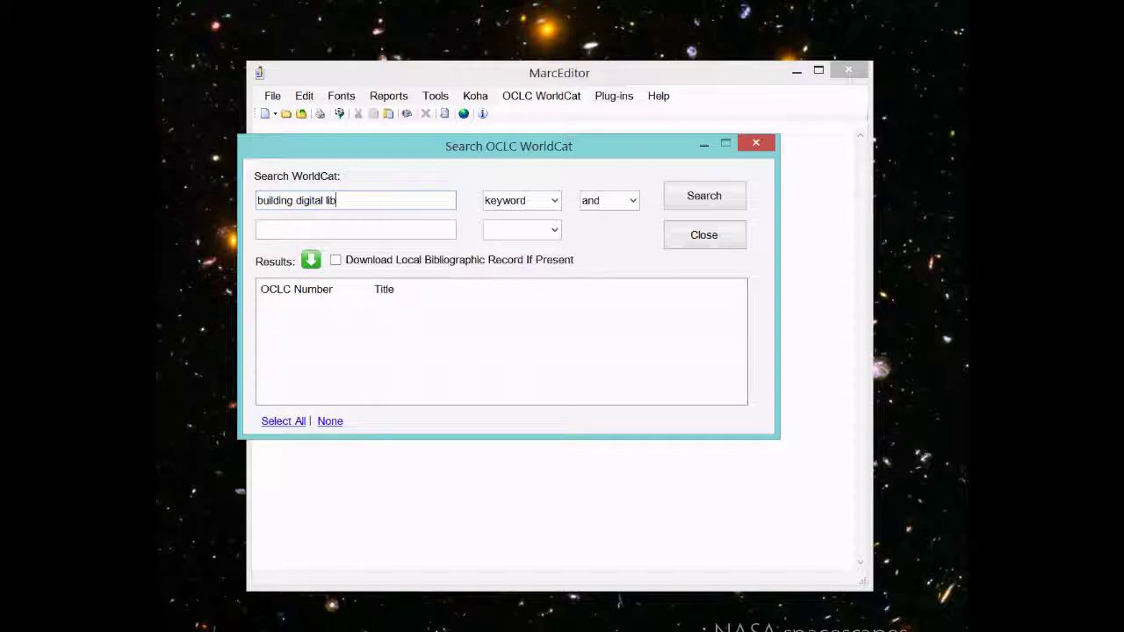
pyautogui.write('raries')
pyautogui.press('Return')
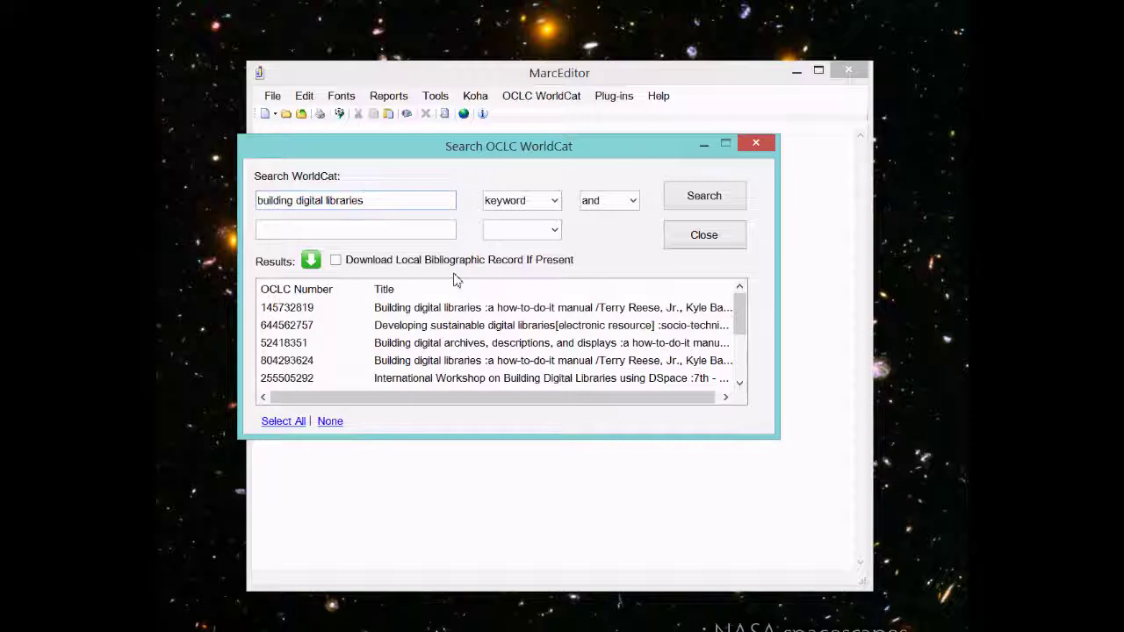
# Step: Download the local bibliographic record for OCLC number 145732819, having MarcEdit generate one if none is present
pyautogui.click(311, 312)
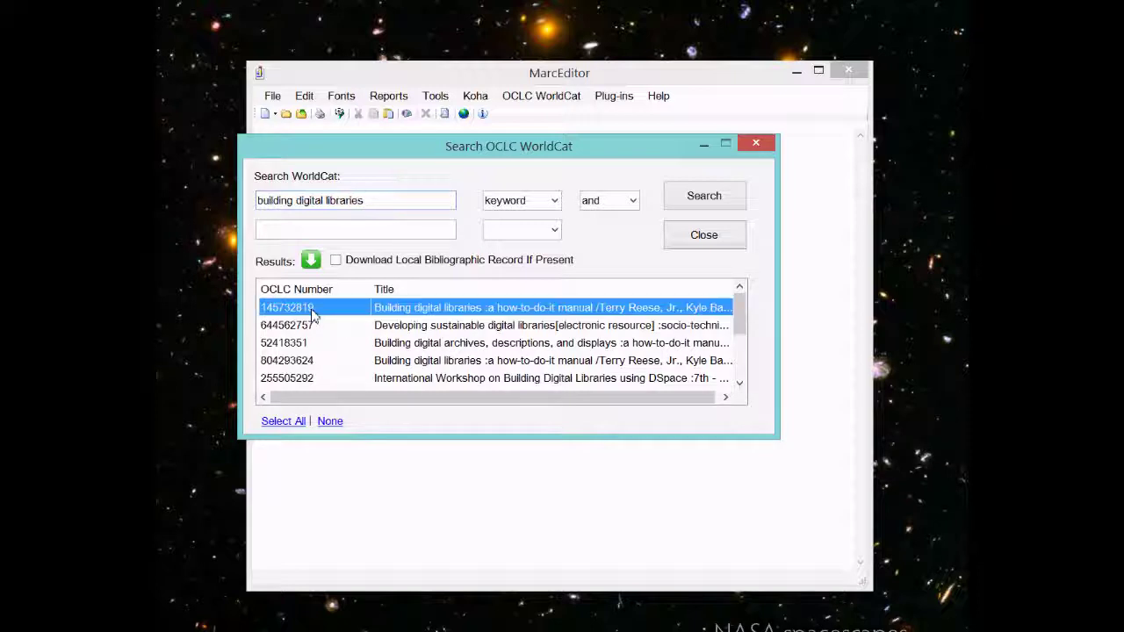
pyautogui.click(336, 260)
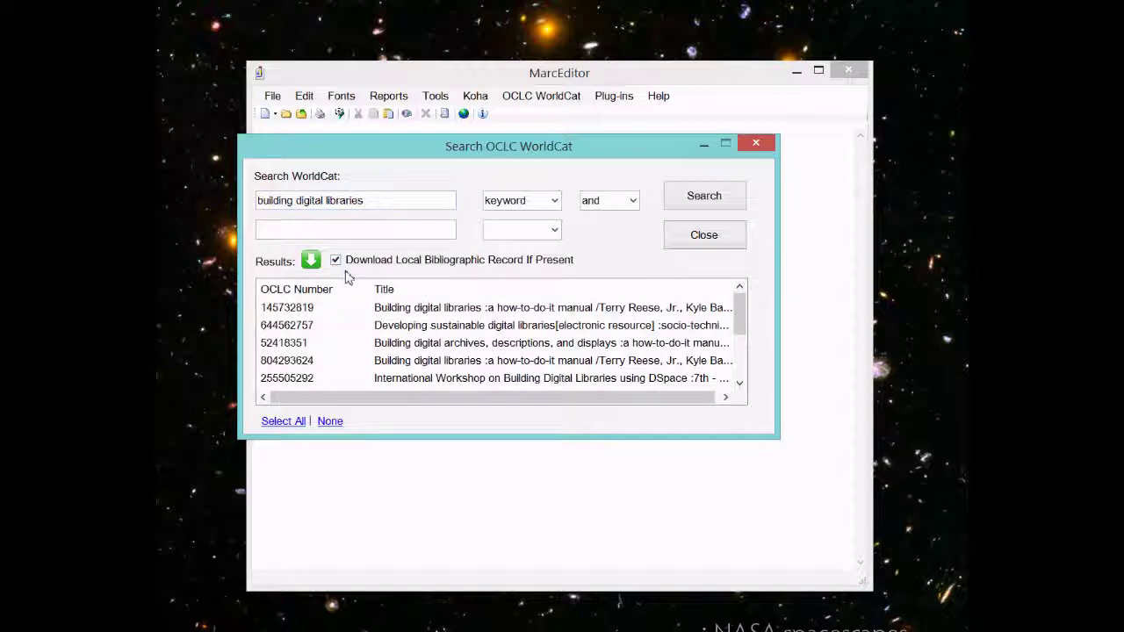
pyautogui.click(294, 307)
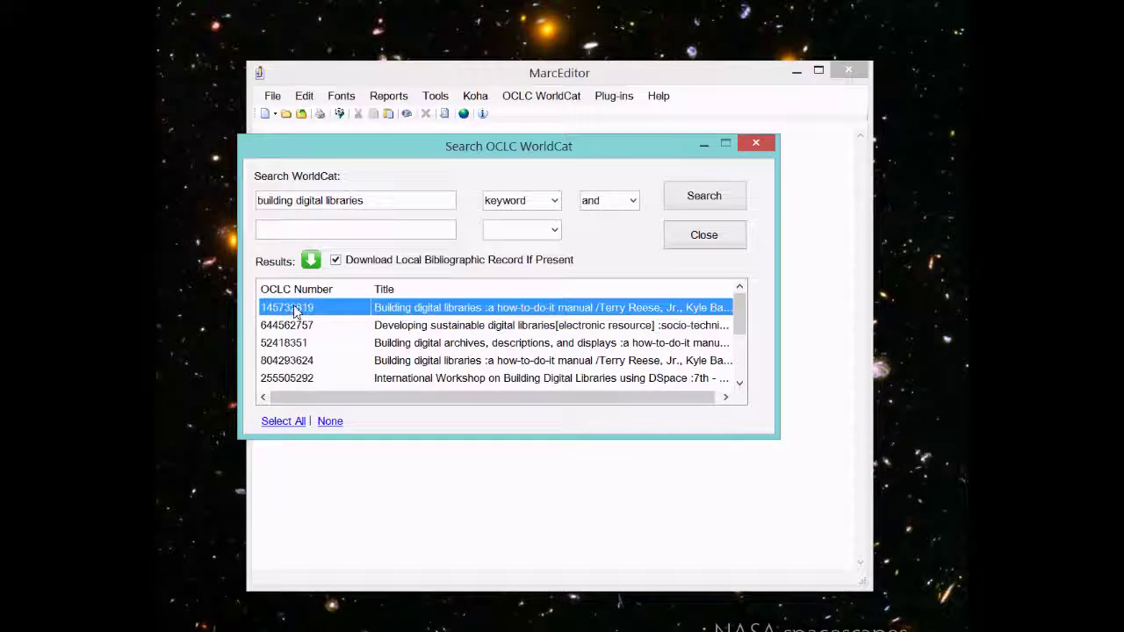
pyautogui.click(313, 264)
pyautogui.click(503, 391)
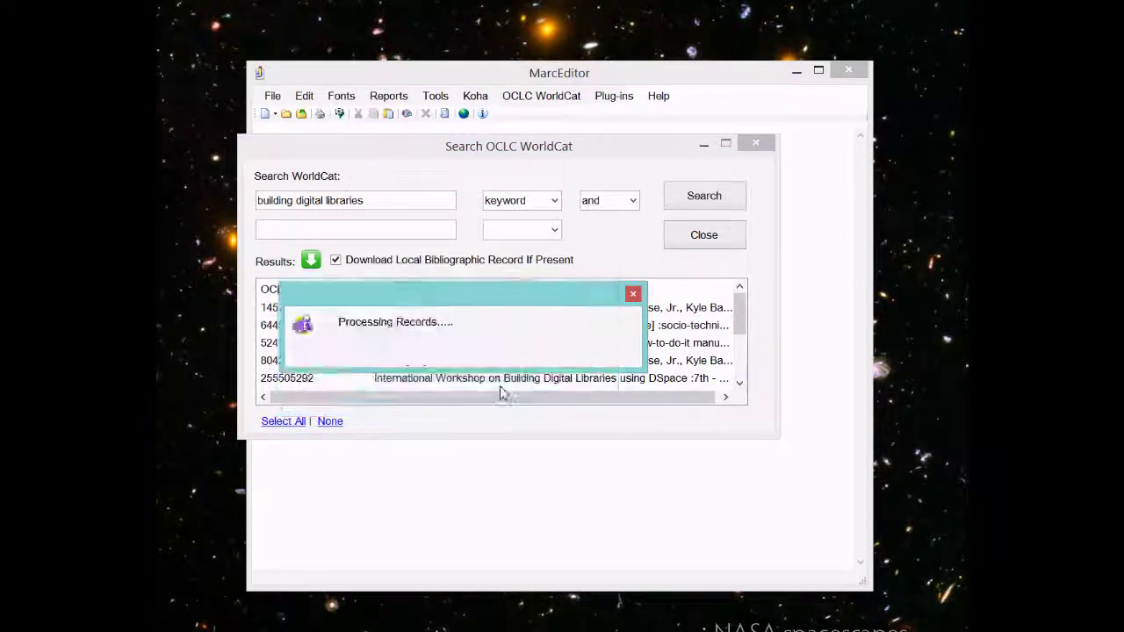
pyautogui.click(499, 387)
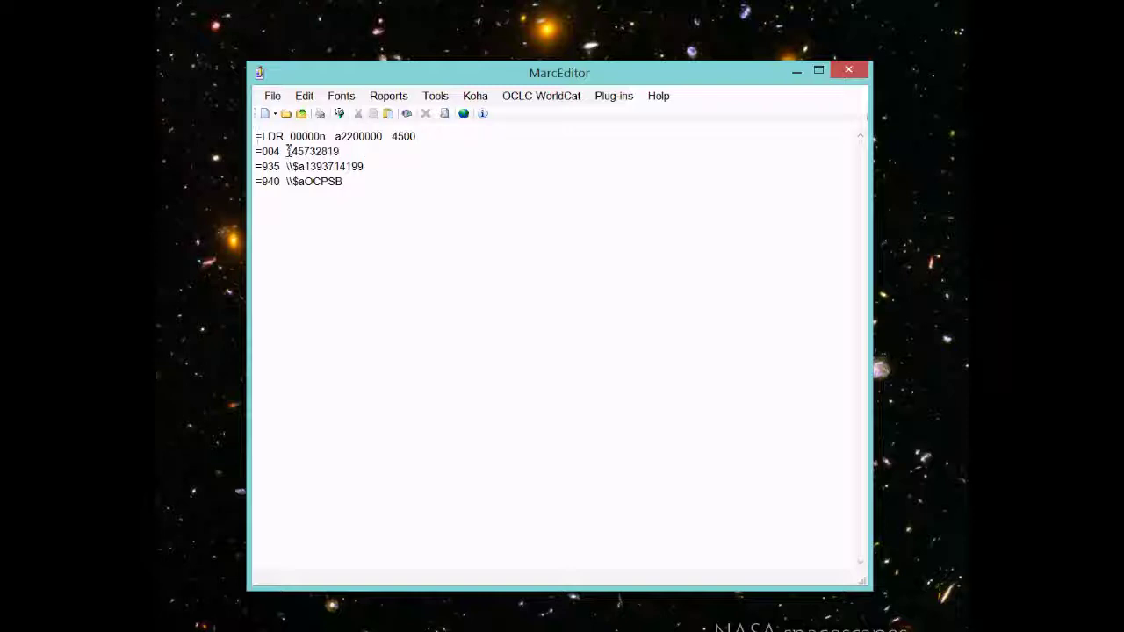
# Step: Add a 500 field below the 004 field, reading "=500 \\$aThis is a localized 500 note."
pyautogui.moveTo(287, 152); pyautogui.dragTo(342, 151)
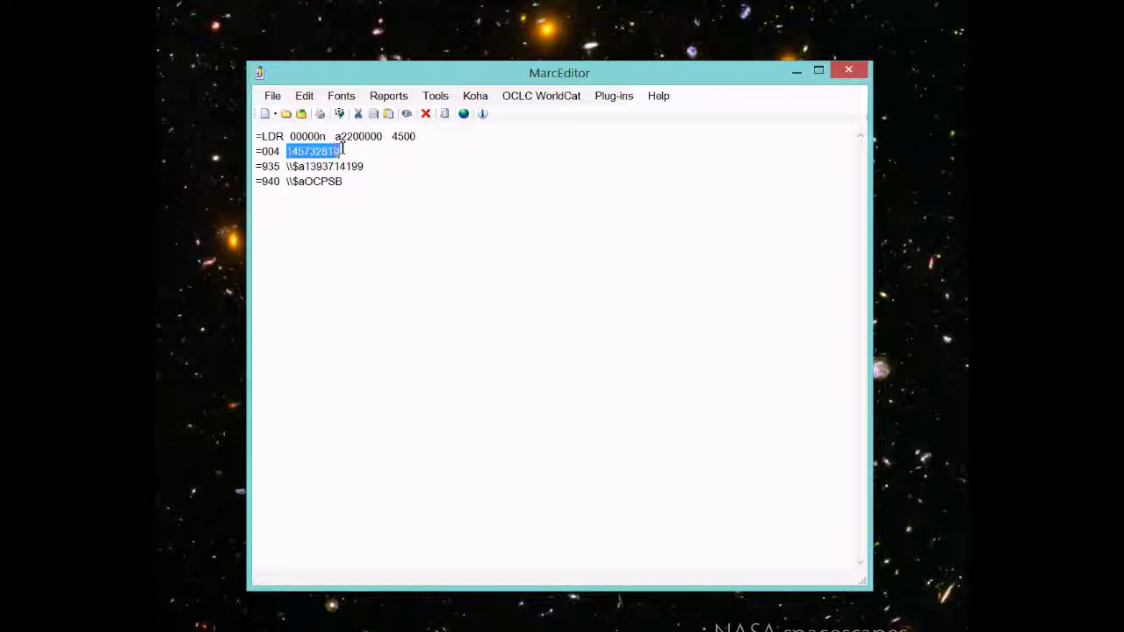
pyautogui.click(348, 149)
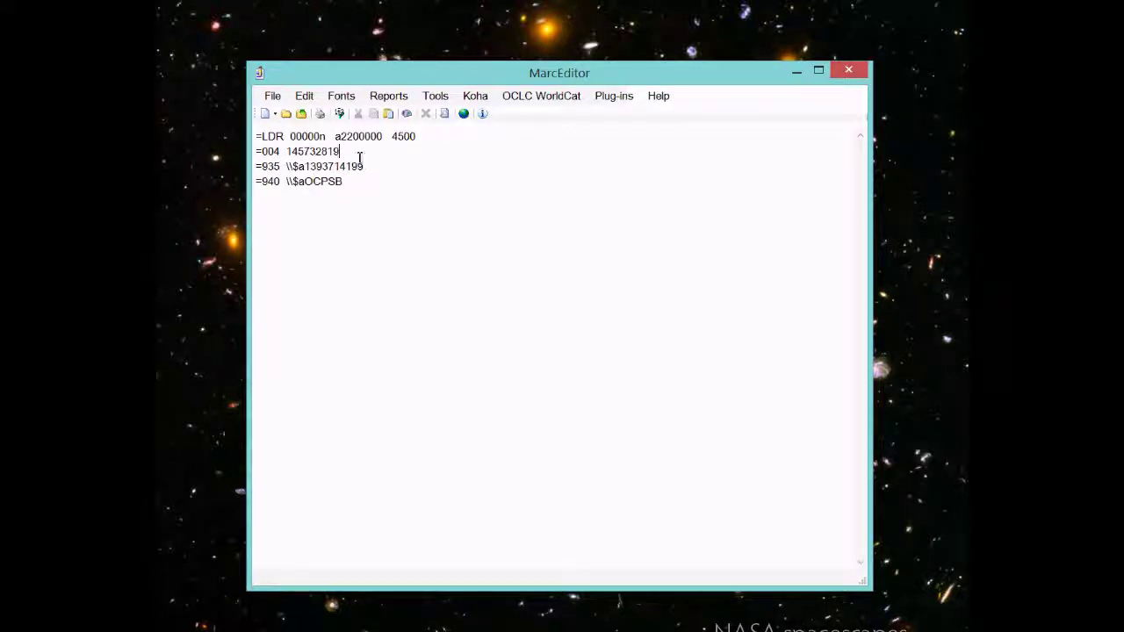
pyautogui.press('Return')
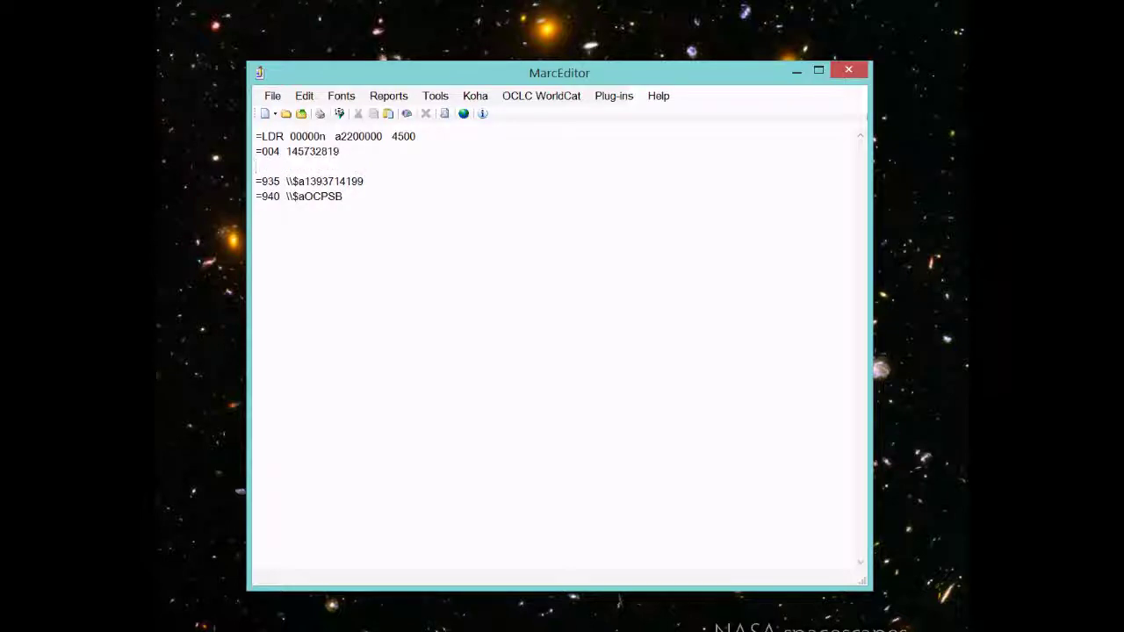
pyautogui.write('=500  \\\\$aThis is a local')
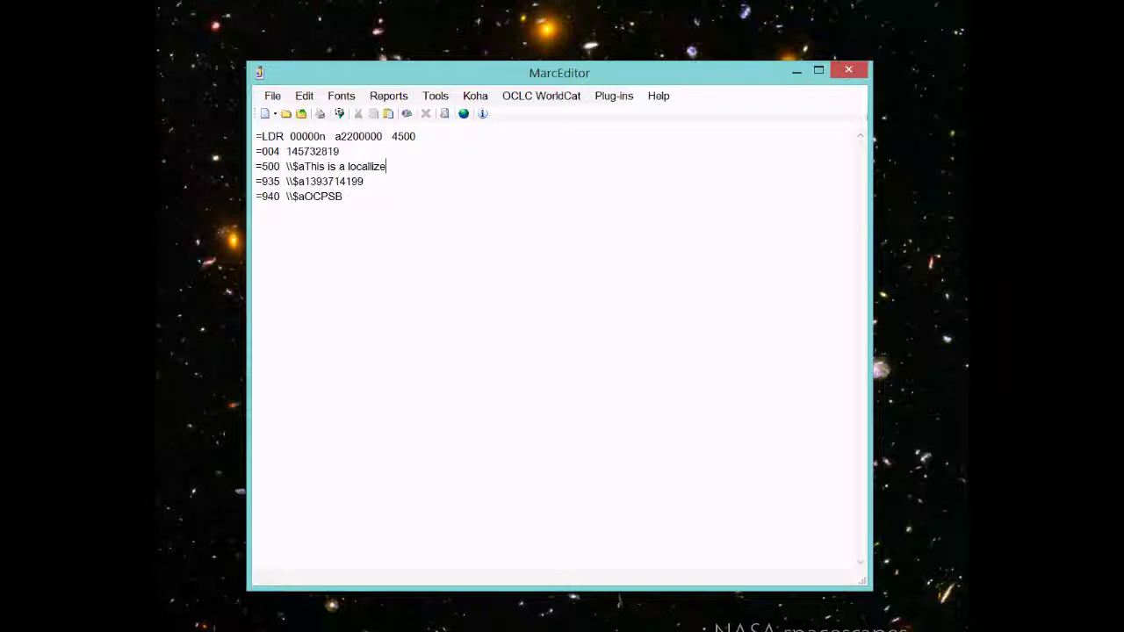
pyautogui.write('ized 500 note.')
# Step: Upload the new record to WorldCat as local bibliographic data, check the returned record link, and close the results
pyautogui.click(532, 98)
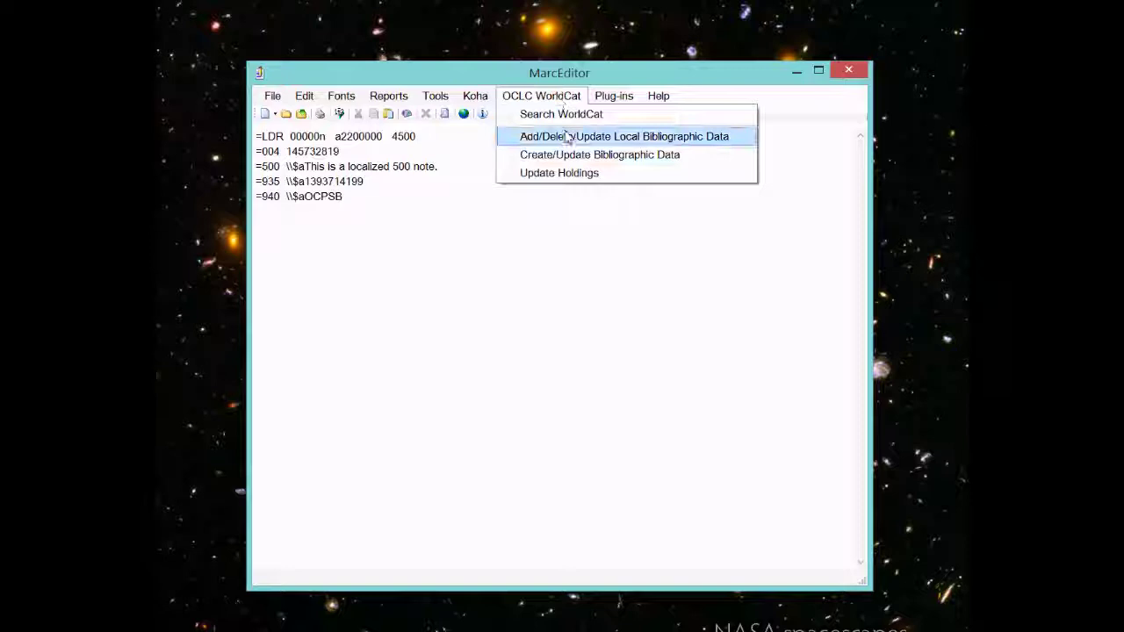
pyautogui.click(564, 135)
pyautogui.click(584, 296)
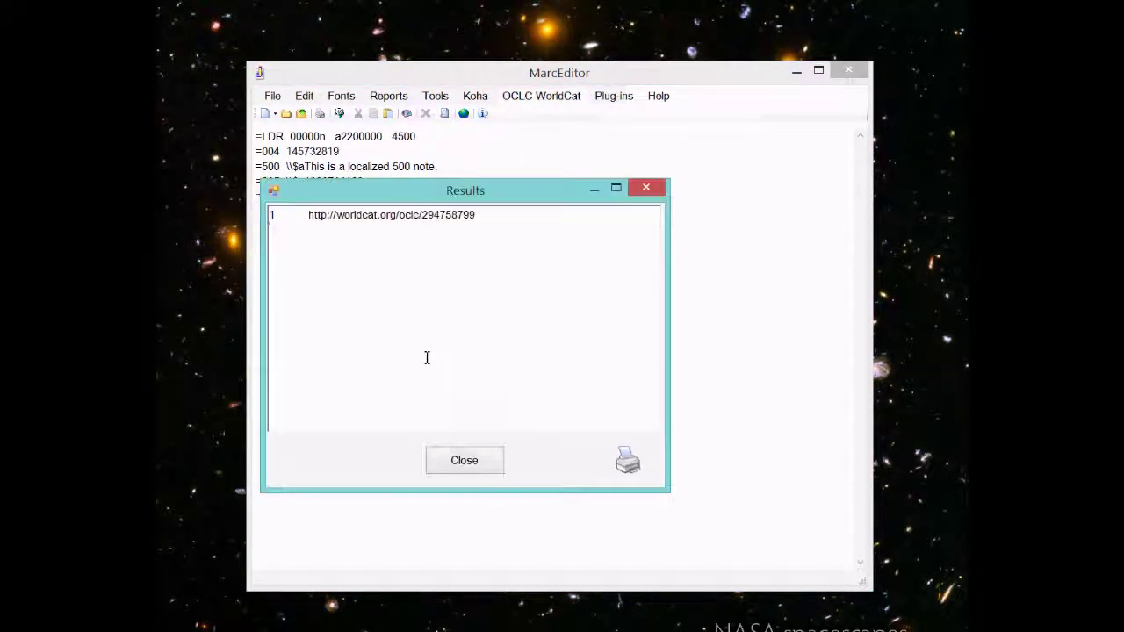
pyautogui.click(375, 215)
pyautogui.click(463, 458)
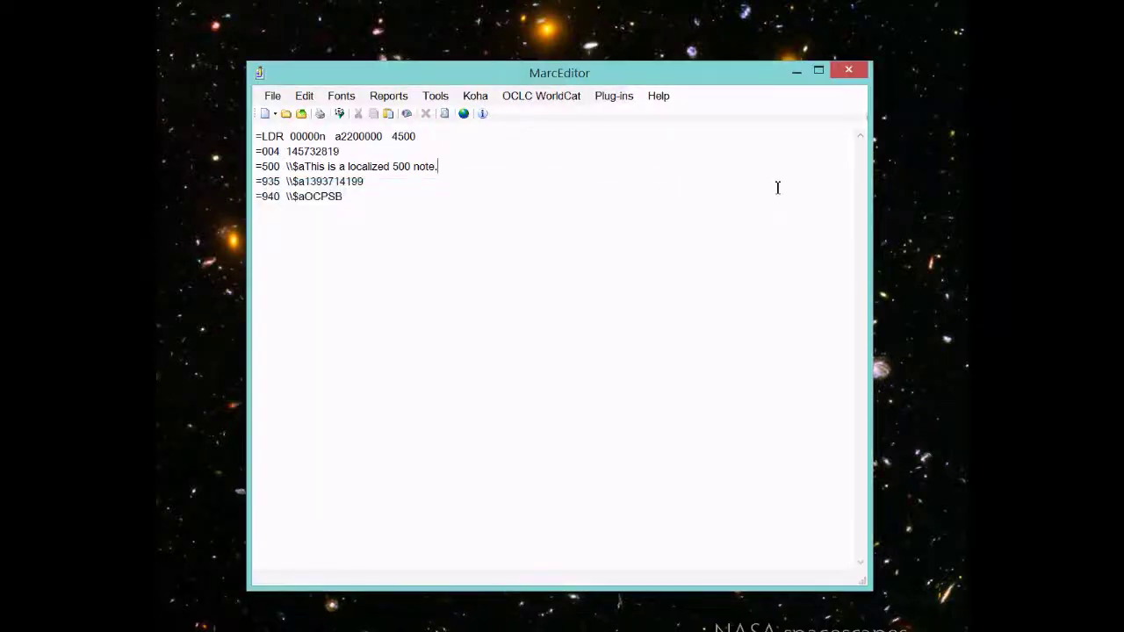
# Step: Close the uploaded record and search WorldCat for "building digital libraries" by keyword from a fresh MarcEditor window
pyautogui.click(851, 73)
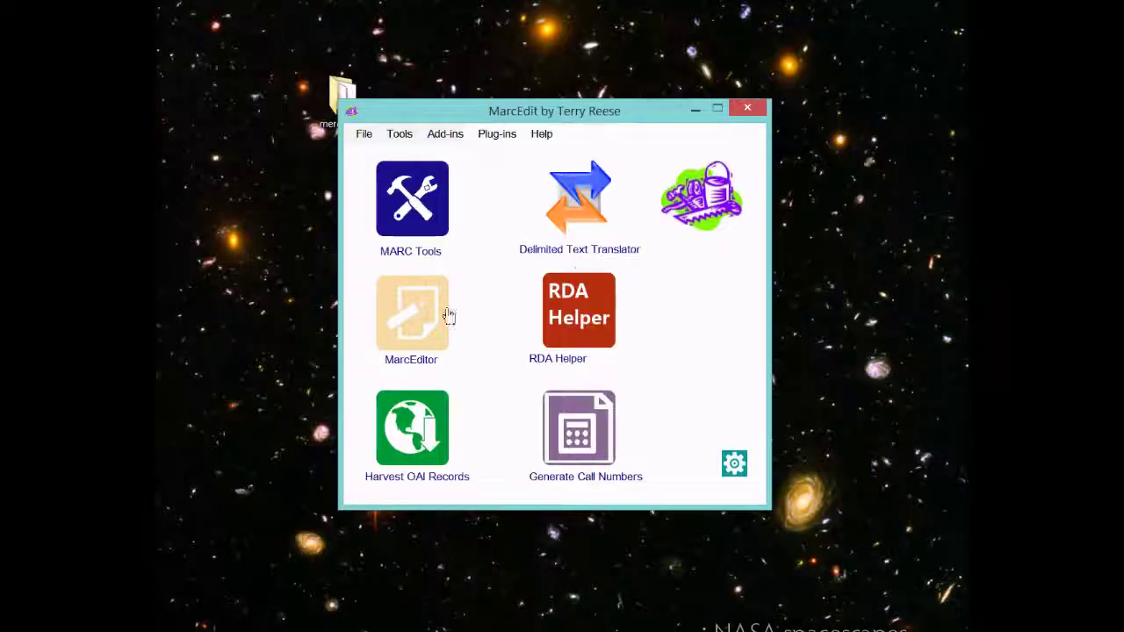
pyautogui.click(447, 316)
pyautogui.click(541, 96)
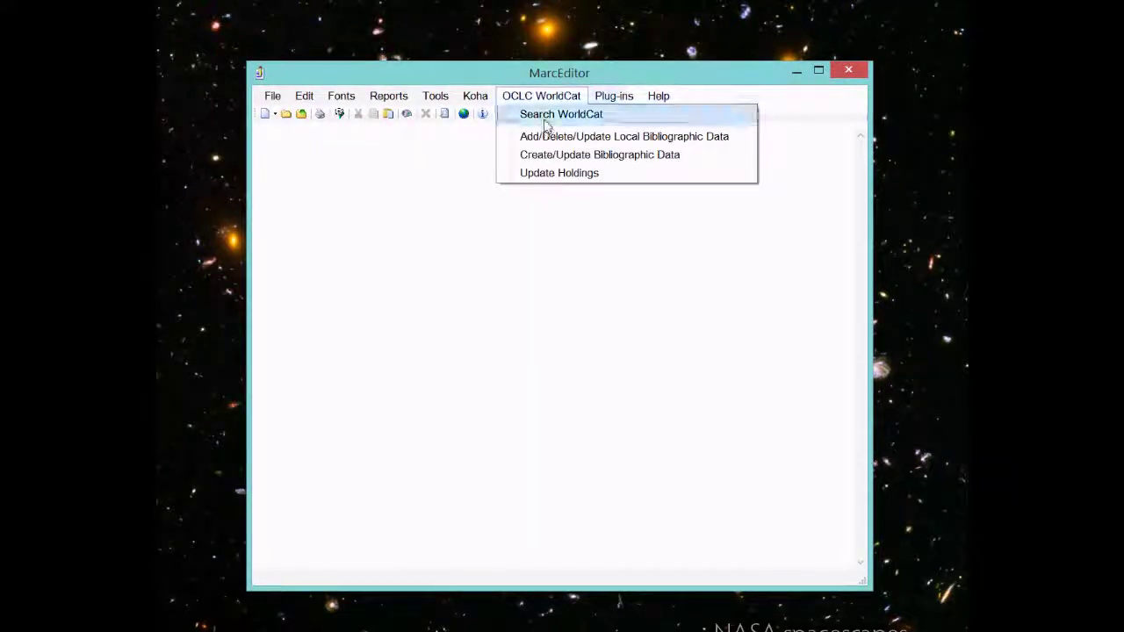
pyautogui.click(545, 115)
pyautogui.write('bui')
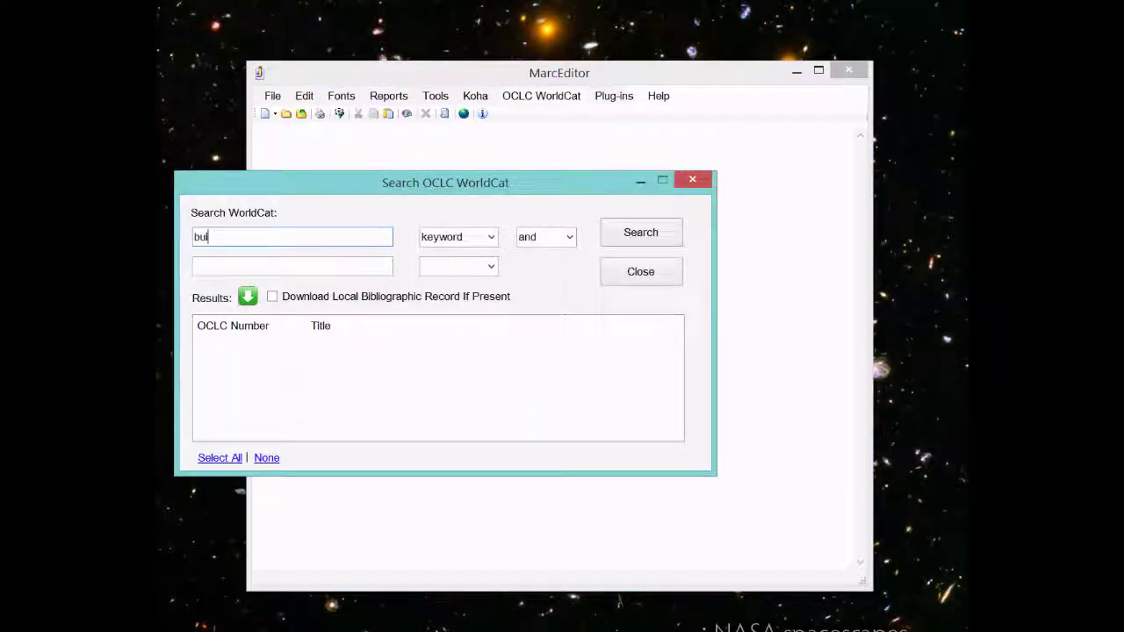
pyautogui.write('lding digital libraries')
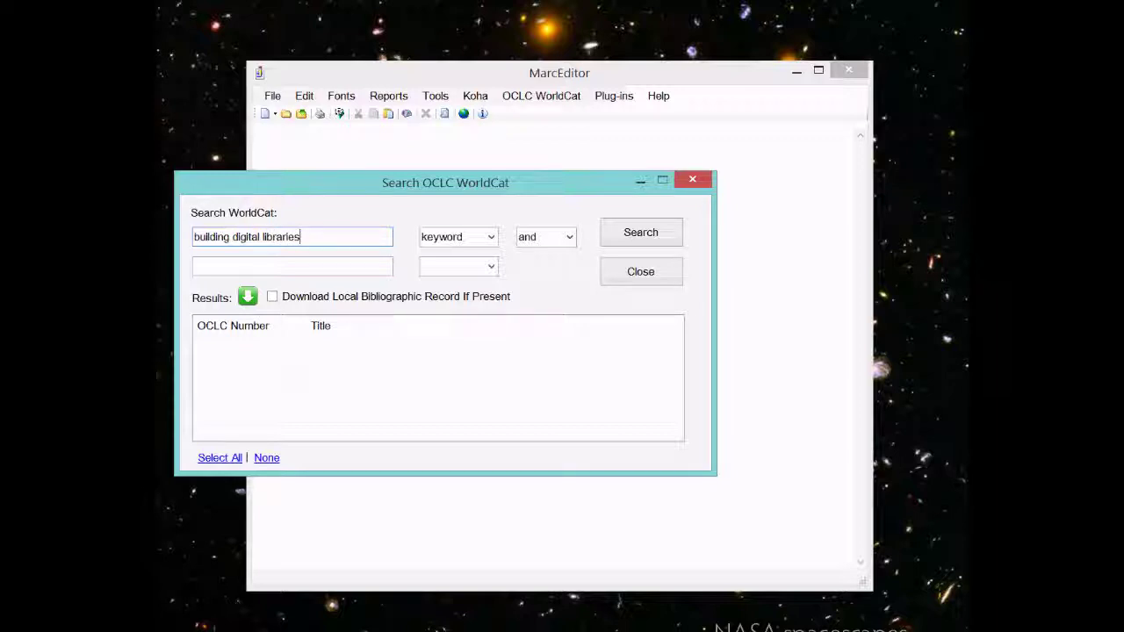
pyautogui.press('Return')
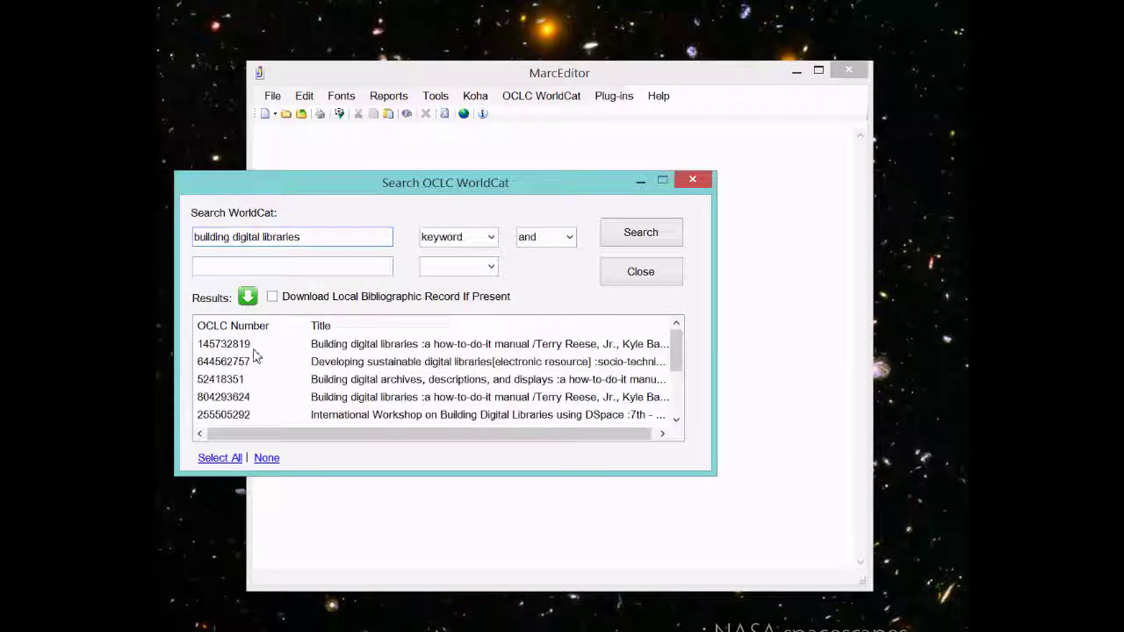
# Step: Download the local bibliographic record for OCLC number 145732819, declining to generate one if none is present
pyautogui.click(254, 347)
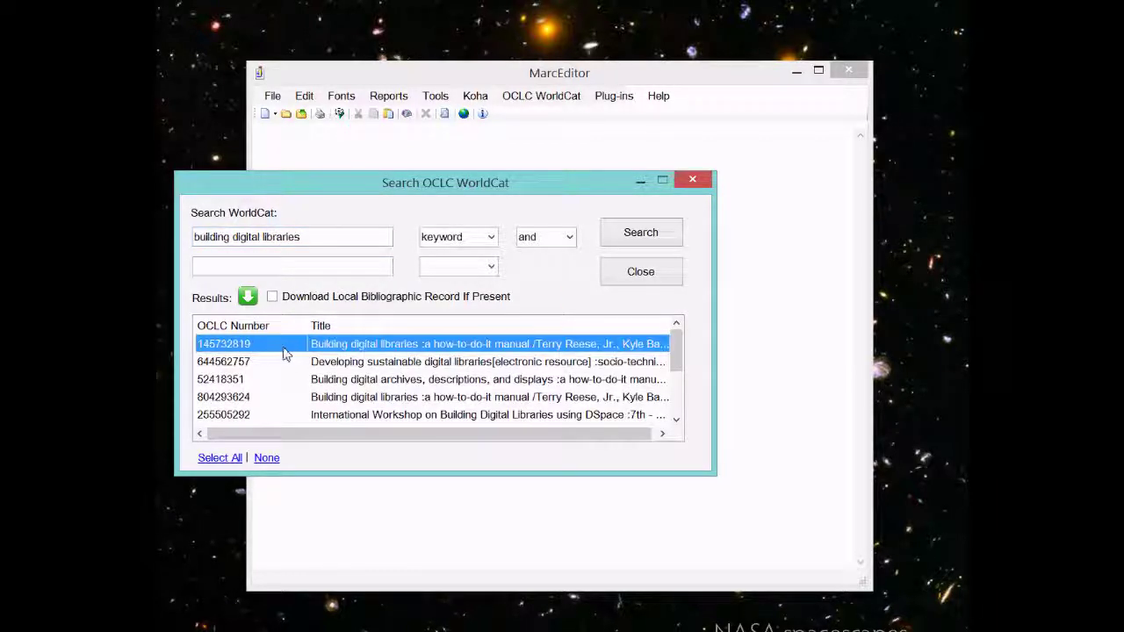
pyautogui.click(272, 296)
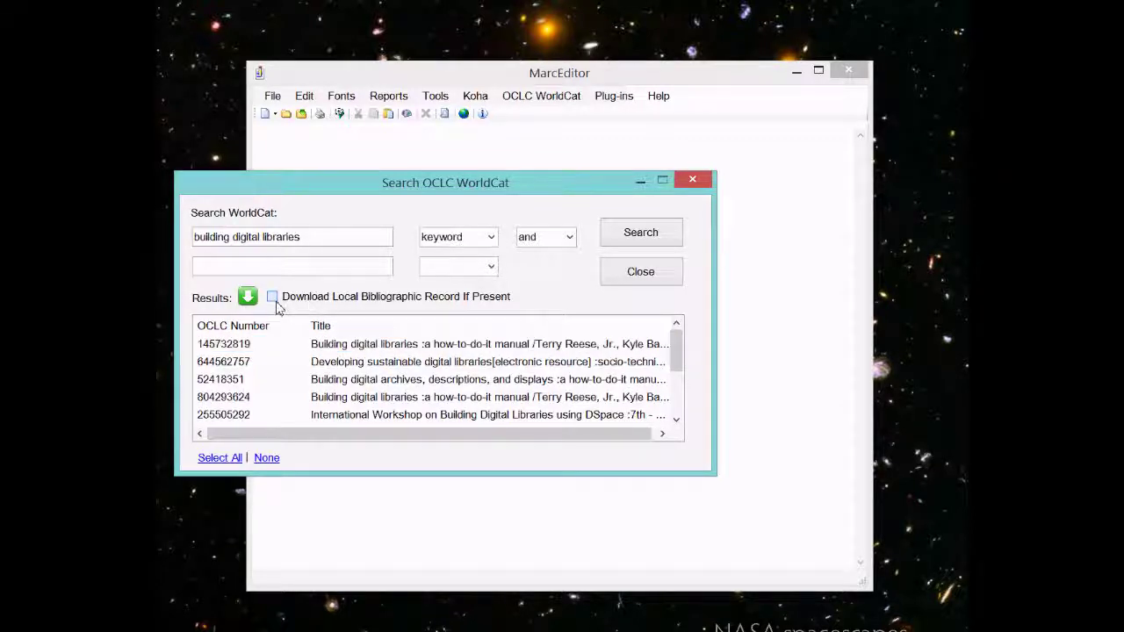
pyautogui.click(235, 349)
pyautogui.click(247, 299)
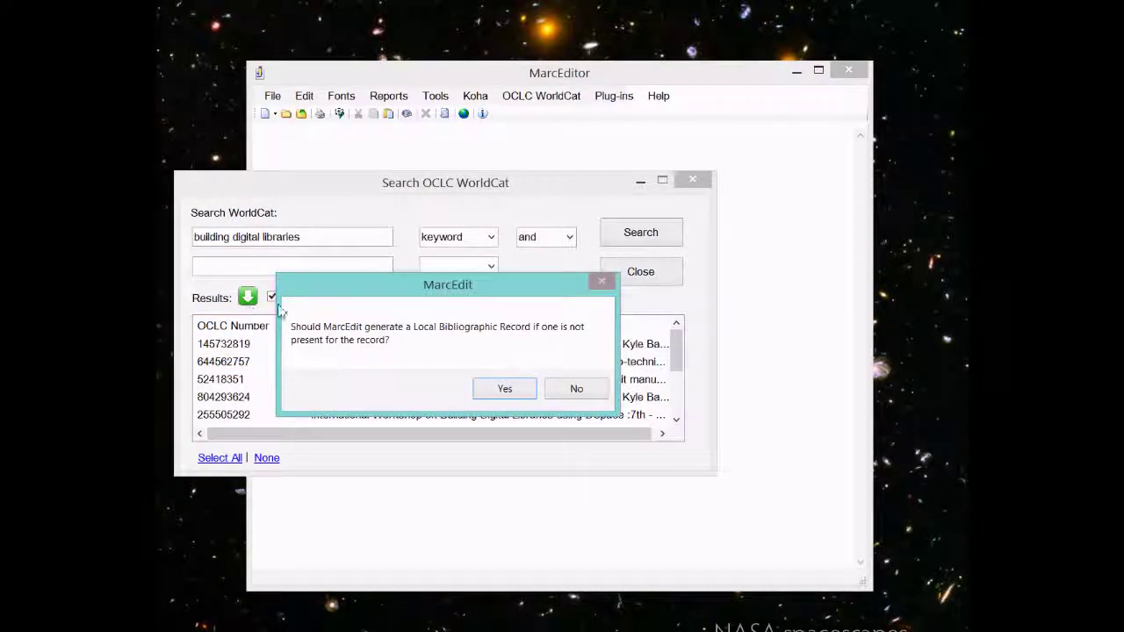
pyautogui.click(577, 389)
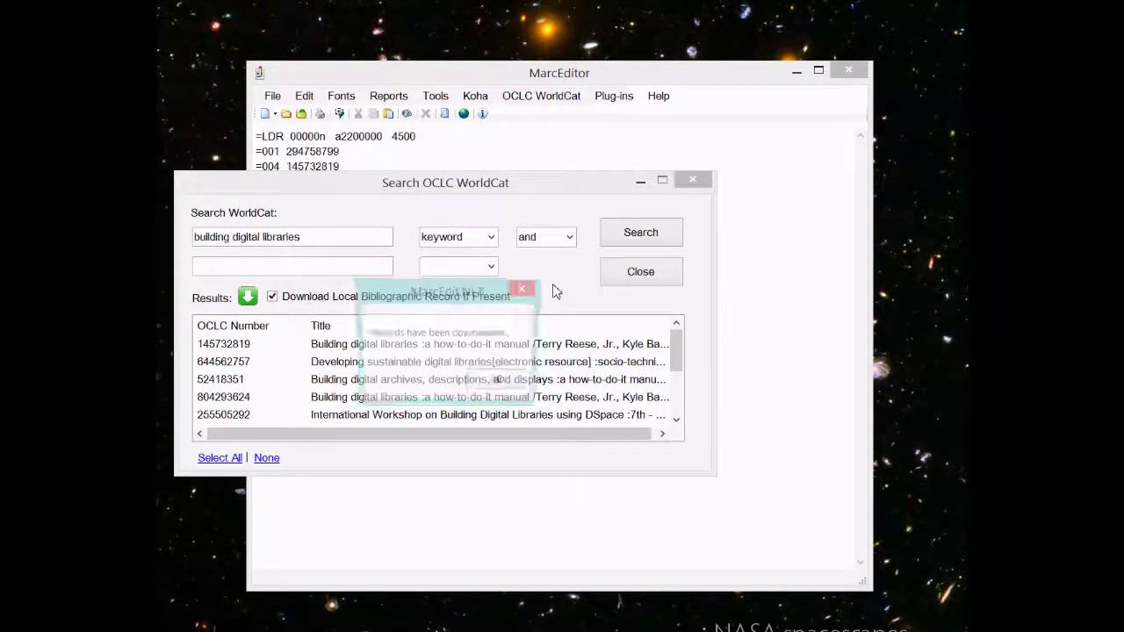
# Step: Delete the downloaded record from WorldCat as local bibliographic data under institution code OCPSB, check the returned record link, and close the results
pyautogui.click(519, 383)
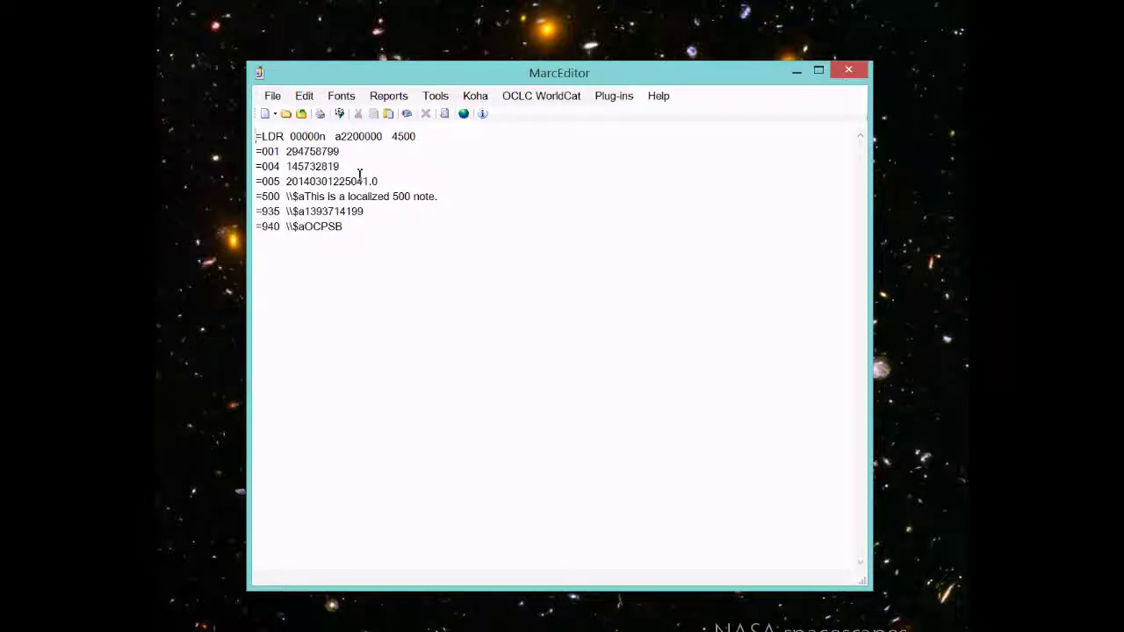
pyautogui.click(541, 96)
pyautogui.click(562, 136)
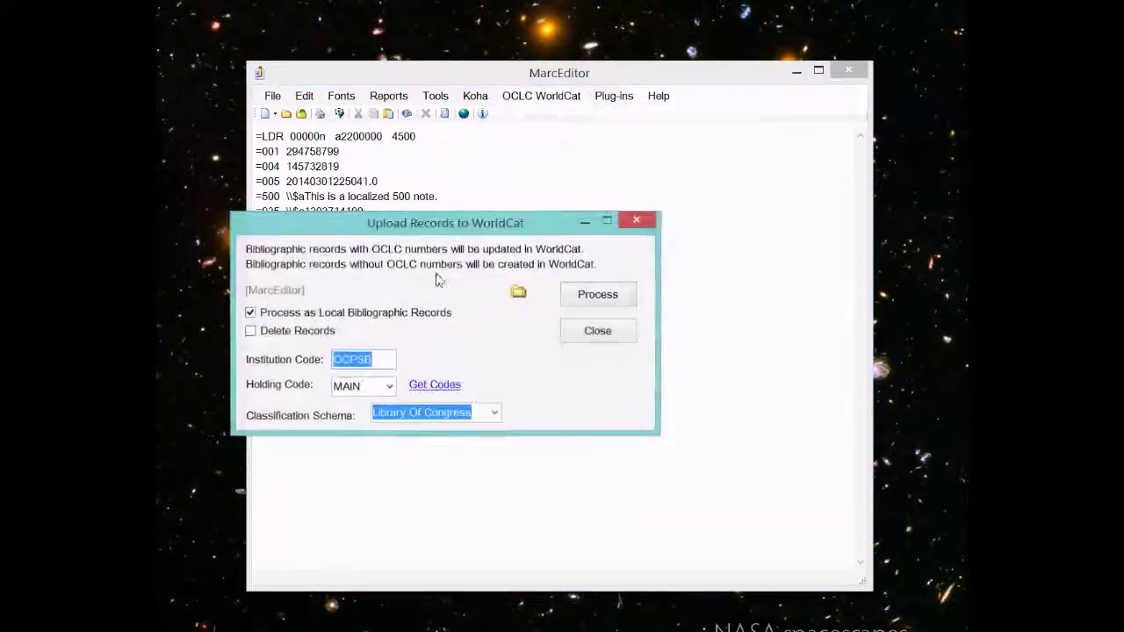
pyautogui.click(250, 331)
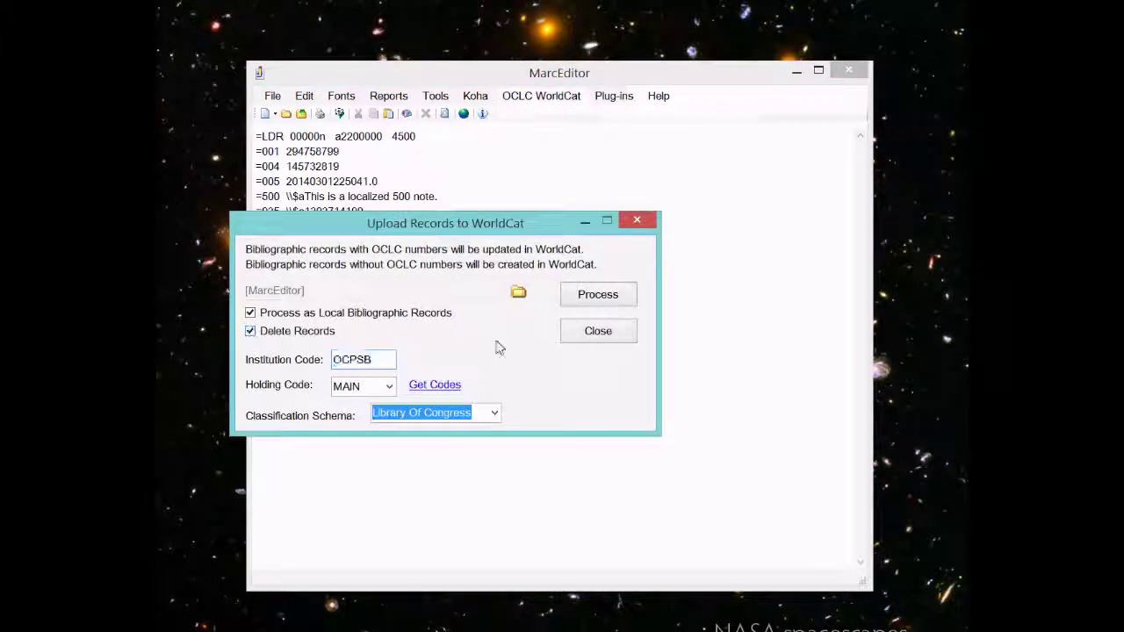
pyautogui.click(598, 304)
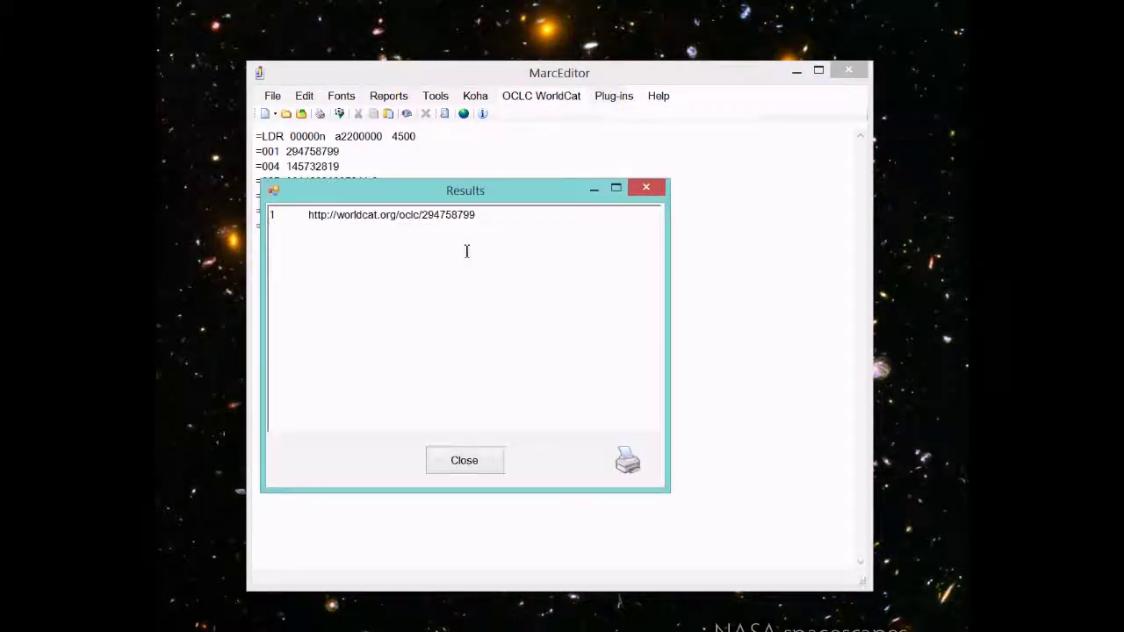
pyautogui.moveTo(476, 217); pyautogui.dragTo(319, 220)
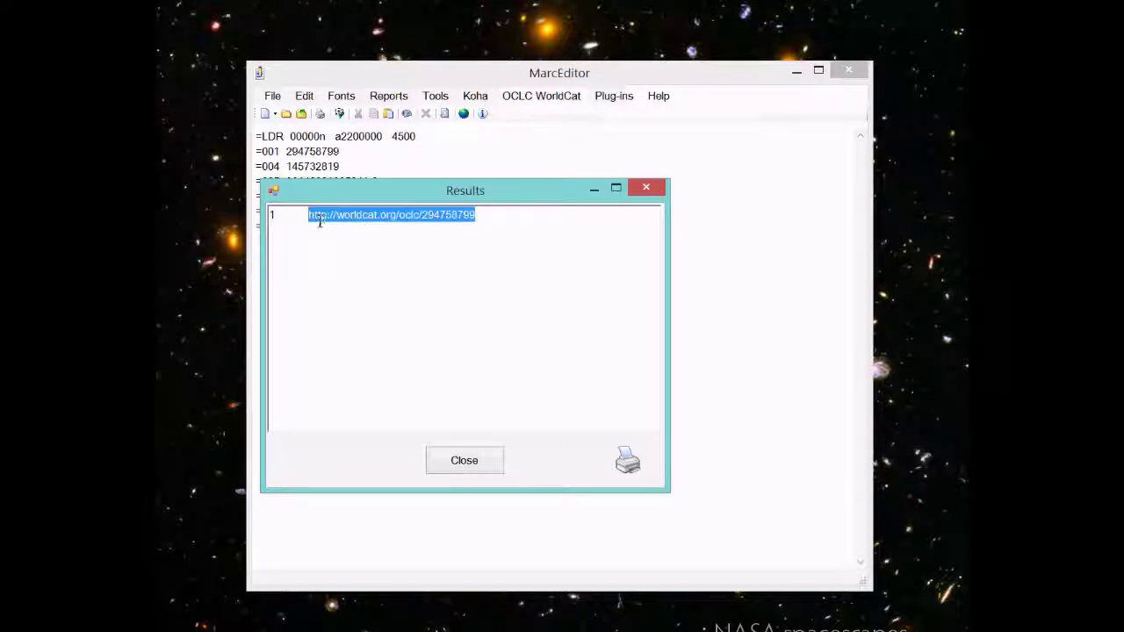
pyautogui.click(315, 219)
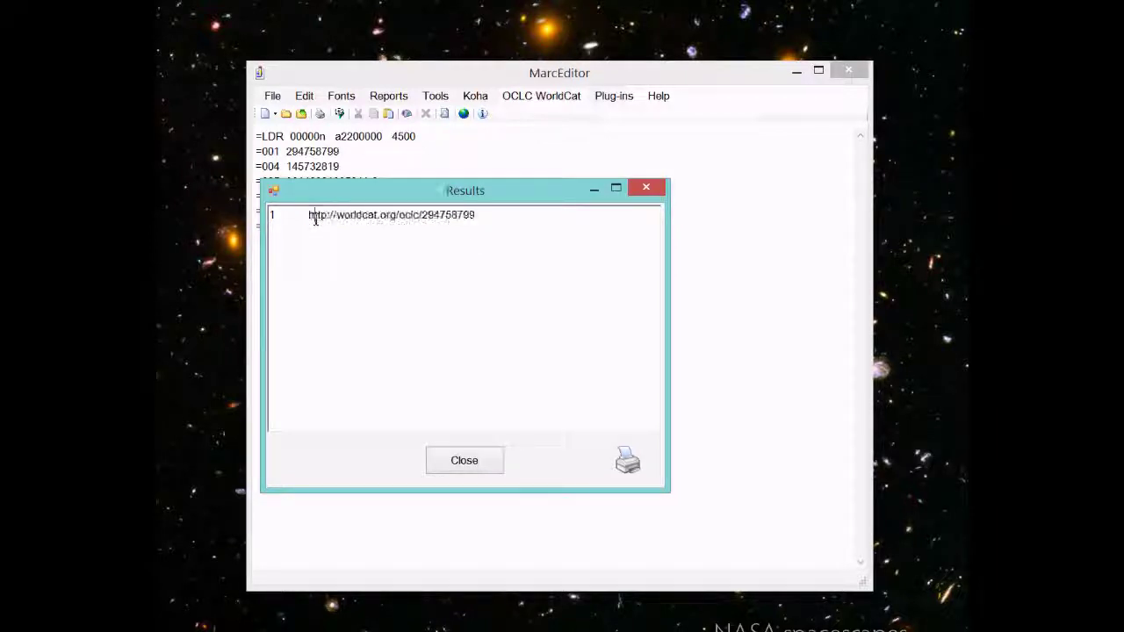
pyautogui.click(475, 455)
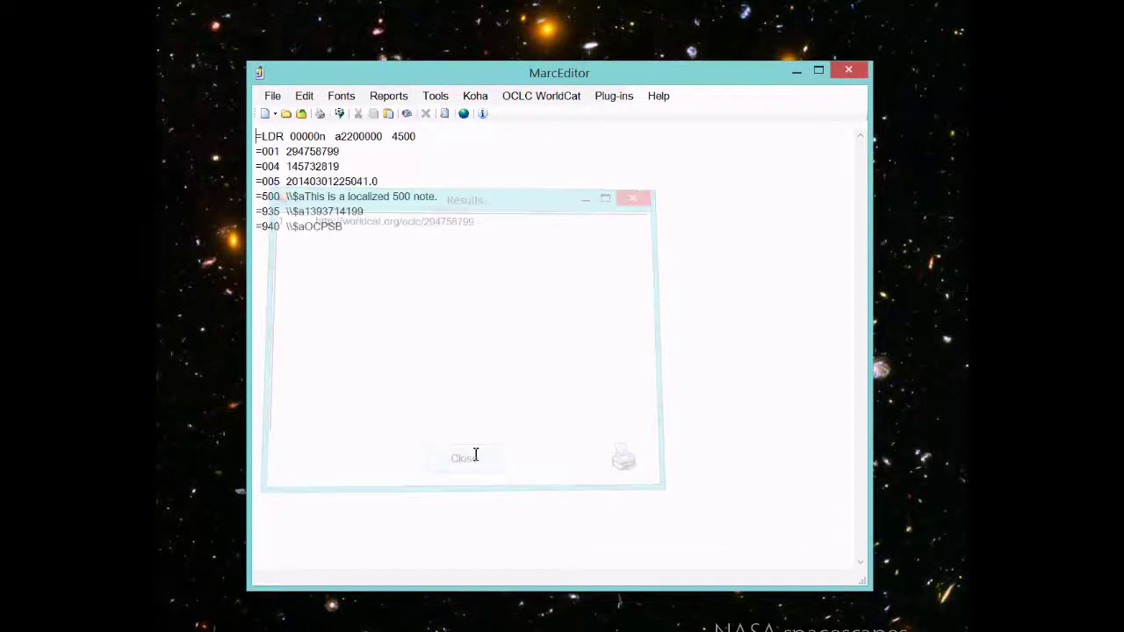
# Step: Close the deleted record and search WorldCat for "building digital libraries" by keyword from a fresh MarcEditor window
pyautogui.click(848, 70)
pyautogui.click(403, 337)
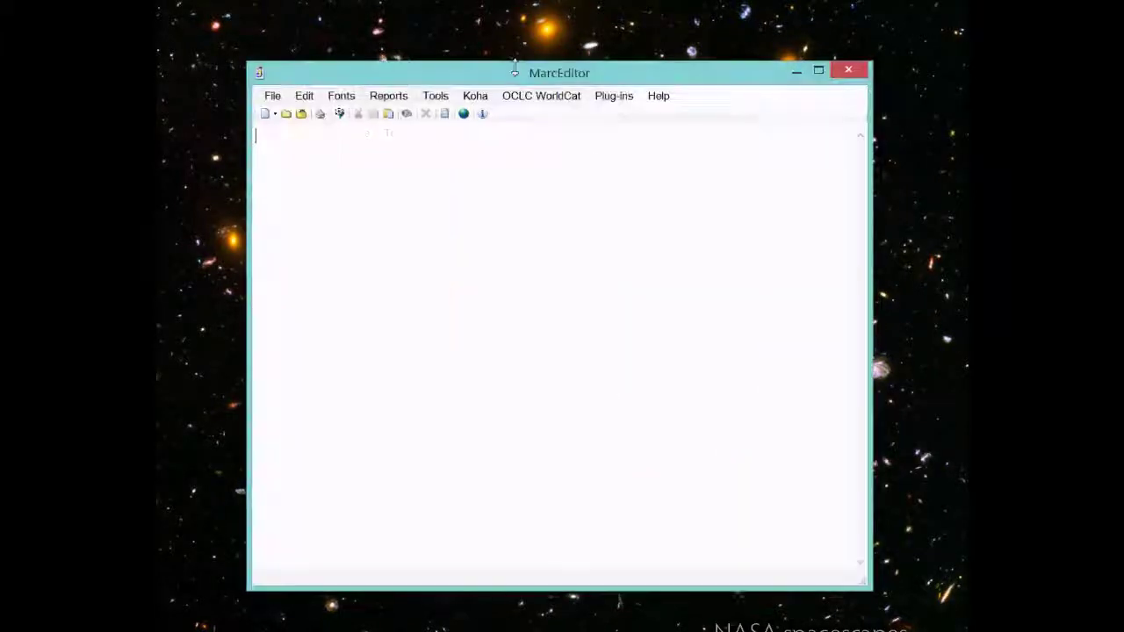
pyautogui.click(556, 96)
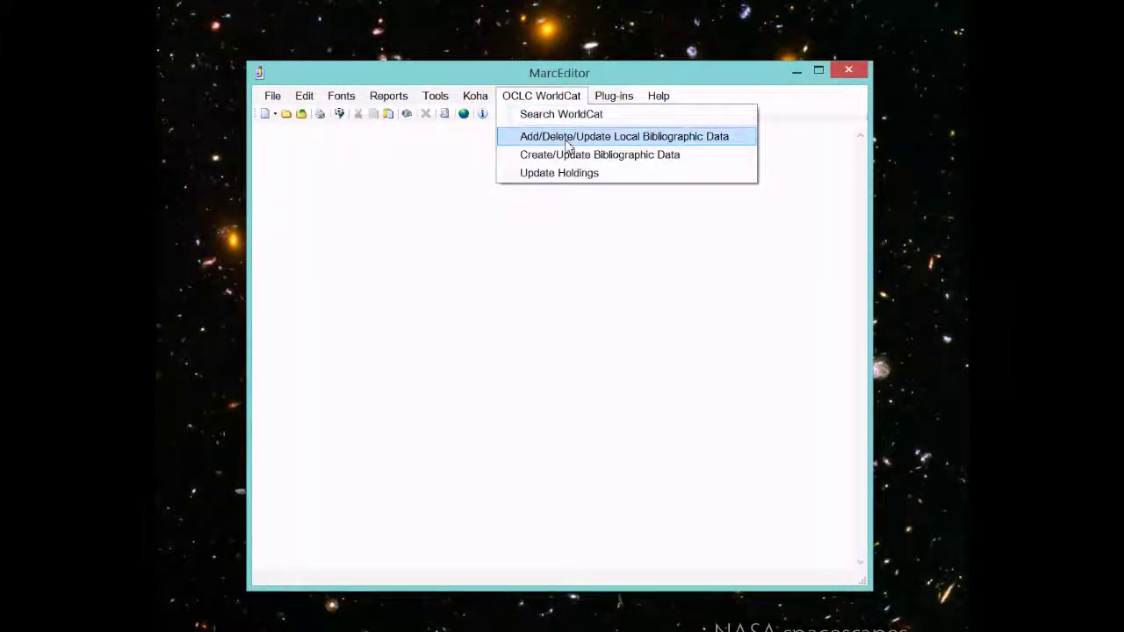
pyautogui.click(560, 116)
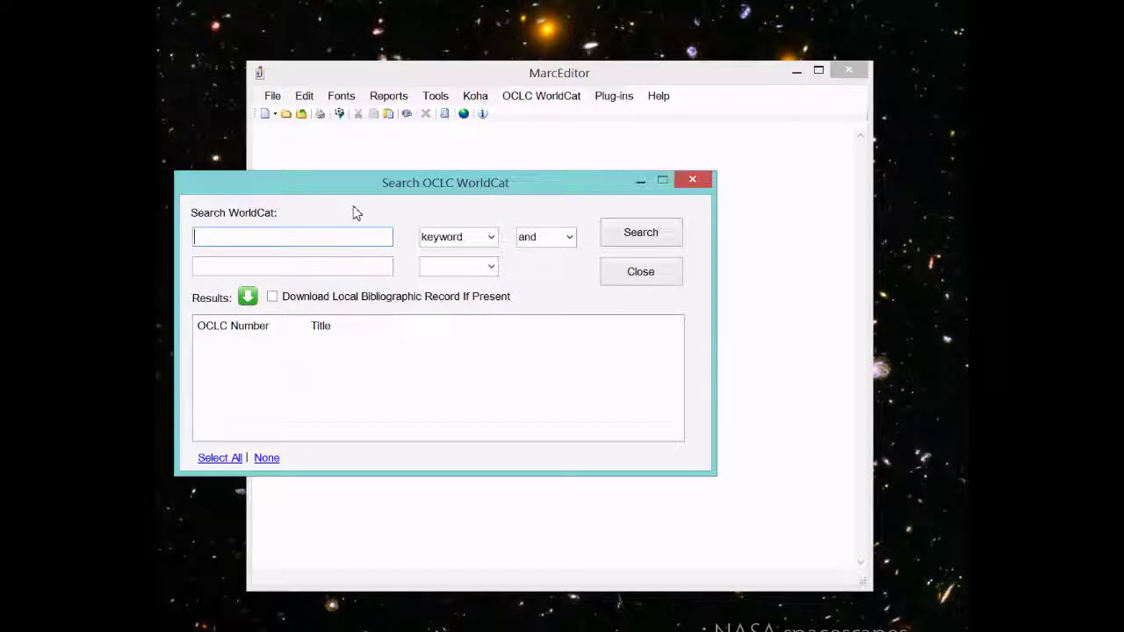
pyautogui.write('buildu')
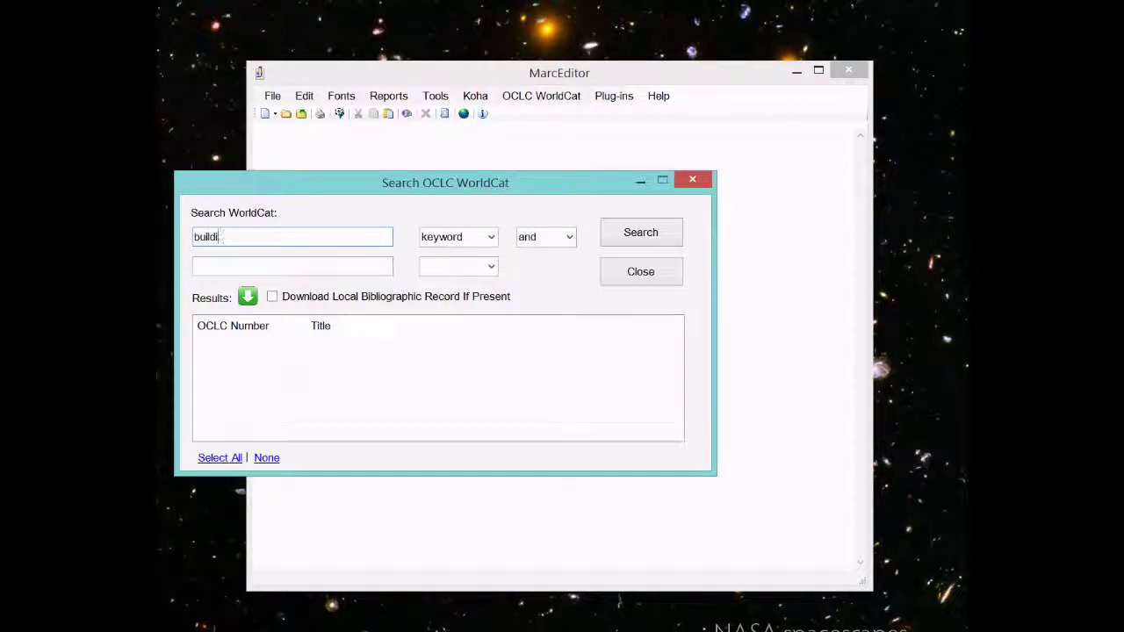
pyautogui.press('BackSpace')
pyautogui.press('BackSpace')
pyautogui.write('ding ')
pyautogui.write('b')
pyautogui.press('BackSpace')
pyautogui.write('digital libraries')
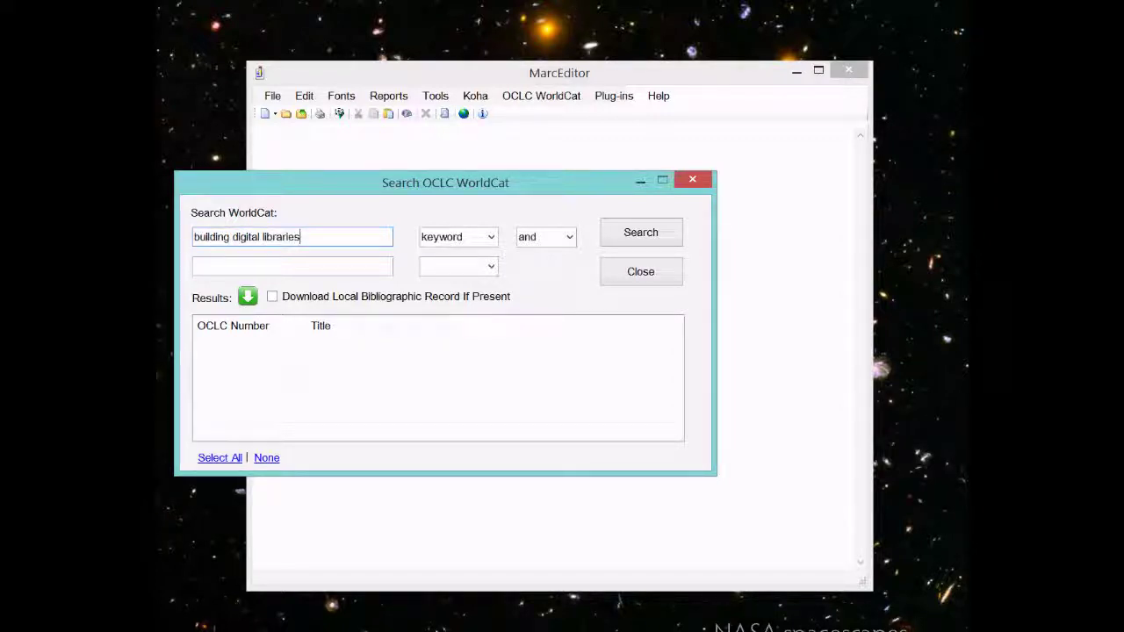
pyautogui.press('Return')
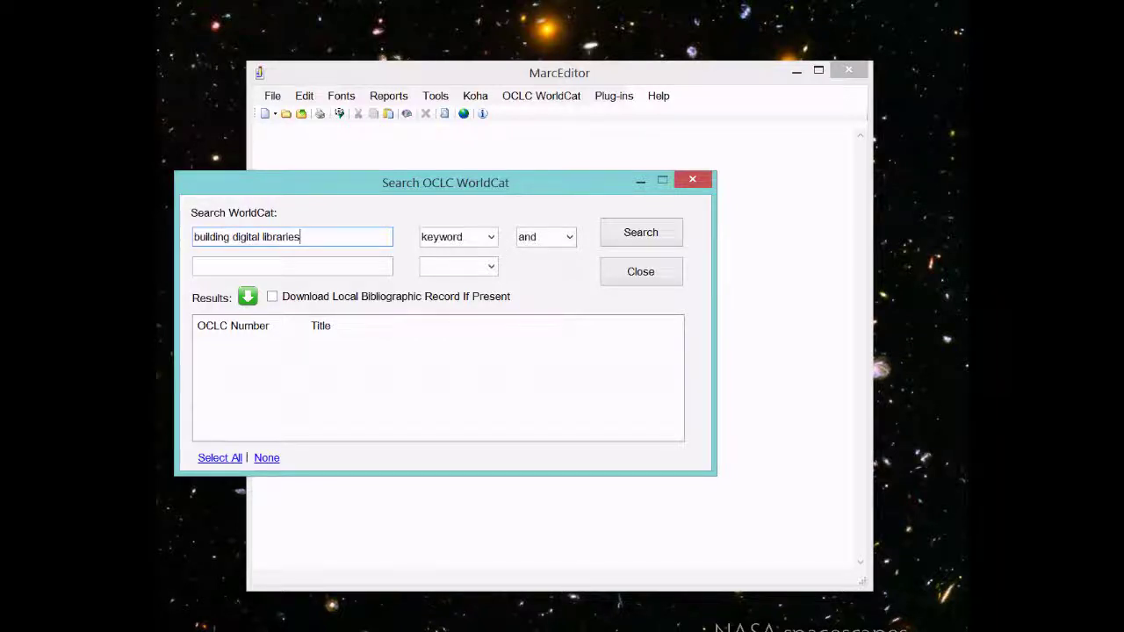
# Step: Request the local bibliographic record for OCLC number 145732819 again, declining to generate one if none is present
pyautogui.click(272, 297)
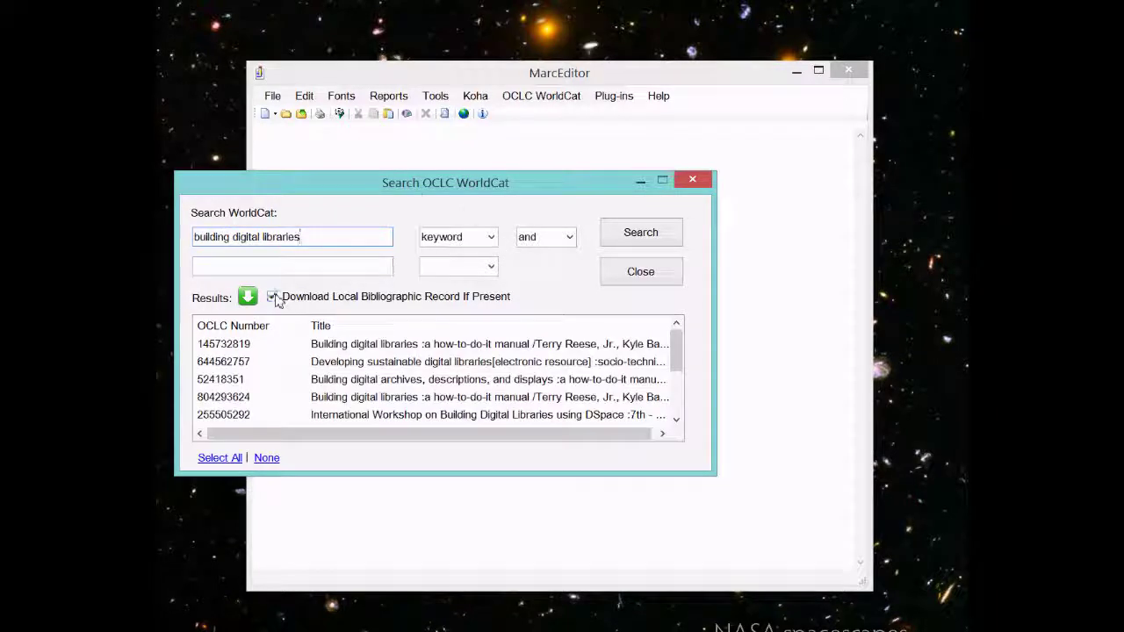
pyautogui.click(227, 343)
pyautogui.click(248, 297)
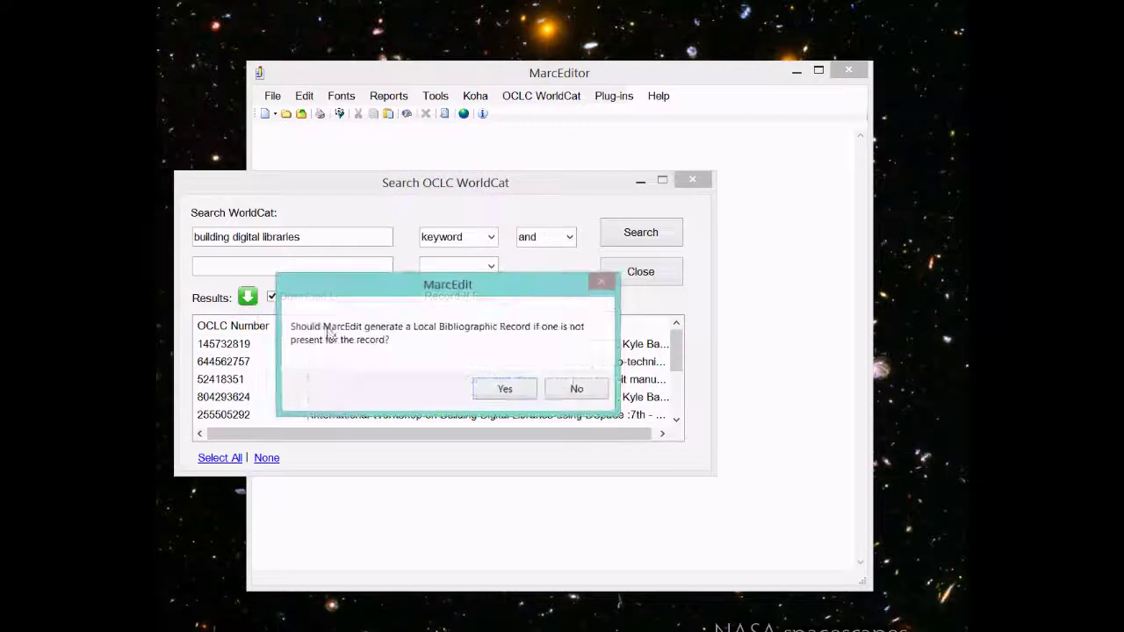
pyautogui.click(575, 389)
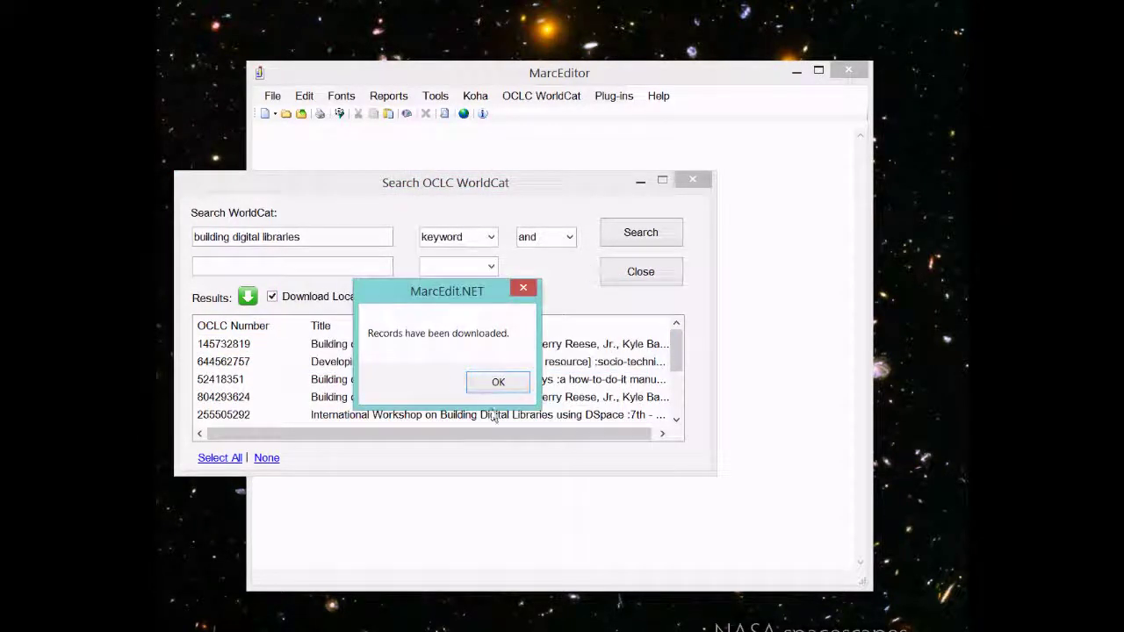
pyautogui.click(497, 381)
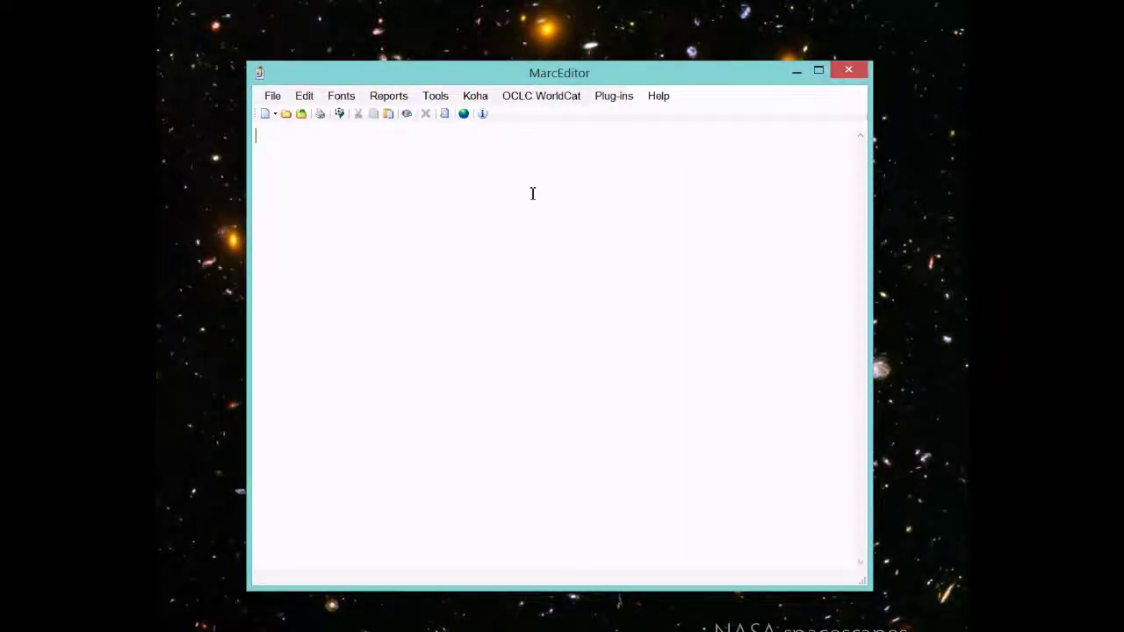